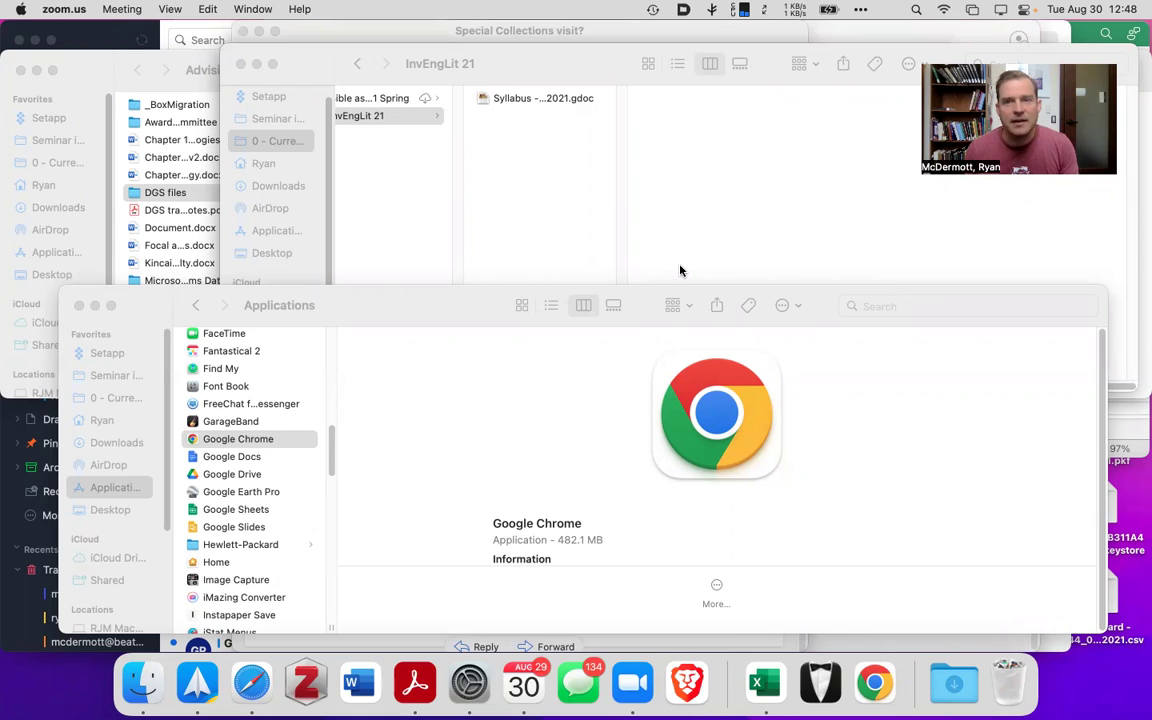
# Open Google Chrome and load the Web Server for Chrome page in the Chrome Web Store
pyautogui.doubleClick(235, 443)
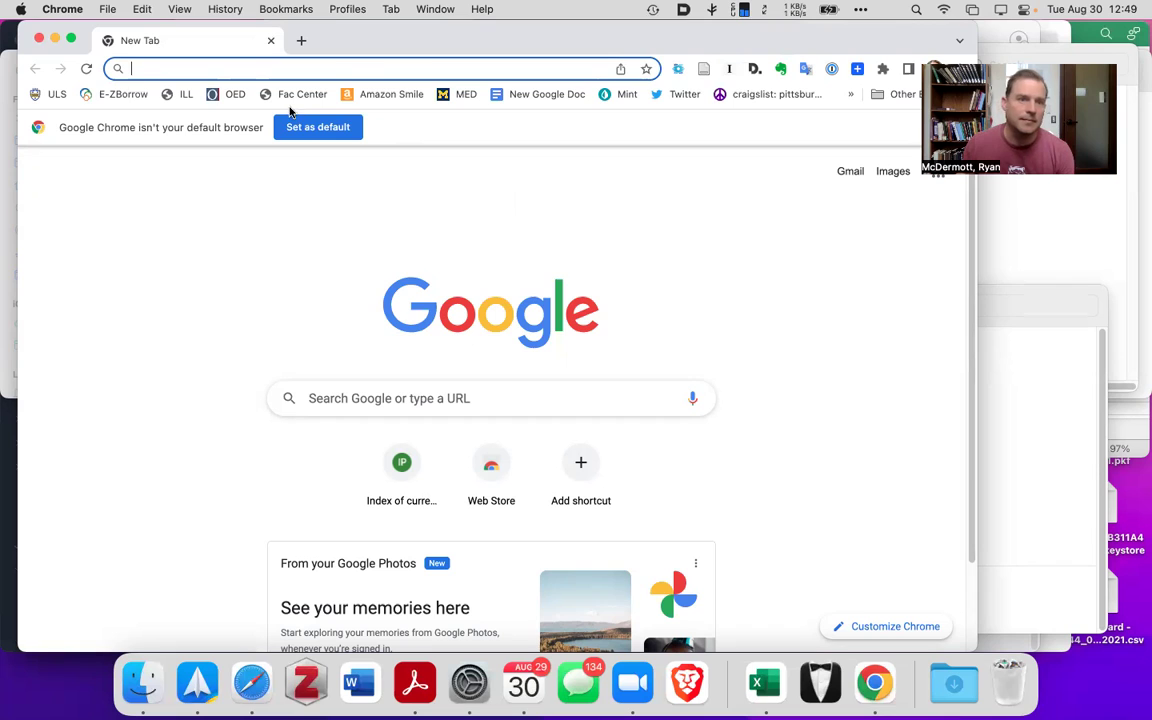
pyautogui.click(145, 70)
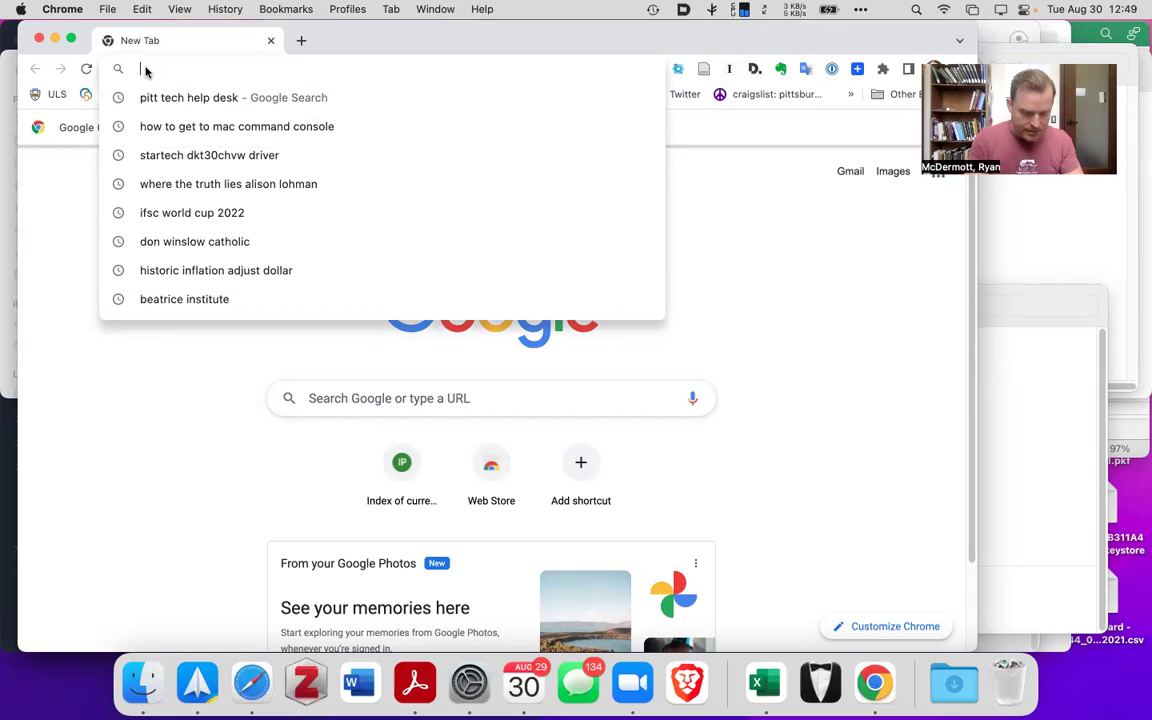
pyautogui.write('https://chrome.google.com/webstore/detail/web-server-for-chrome/ofhbbkphhbklhfoeikjpcbhemlocgigb?hl=en')
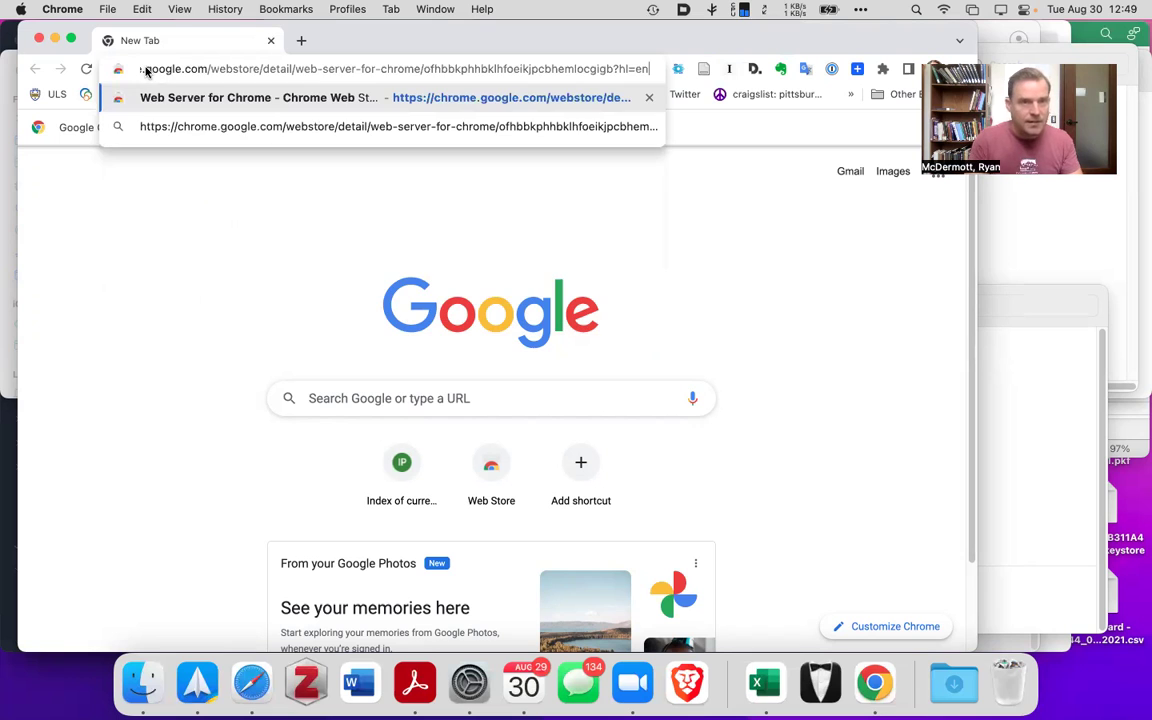
pyautogui.press('Return')
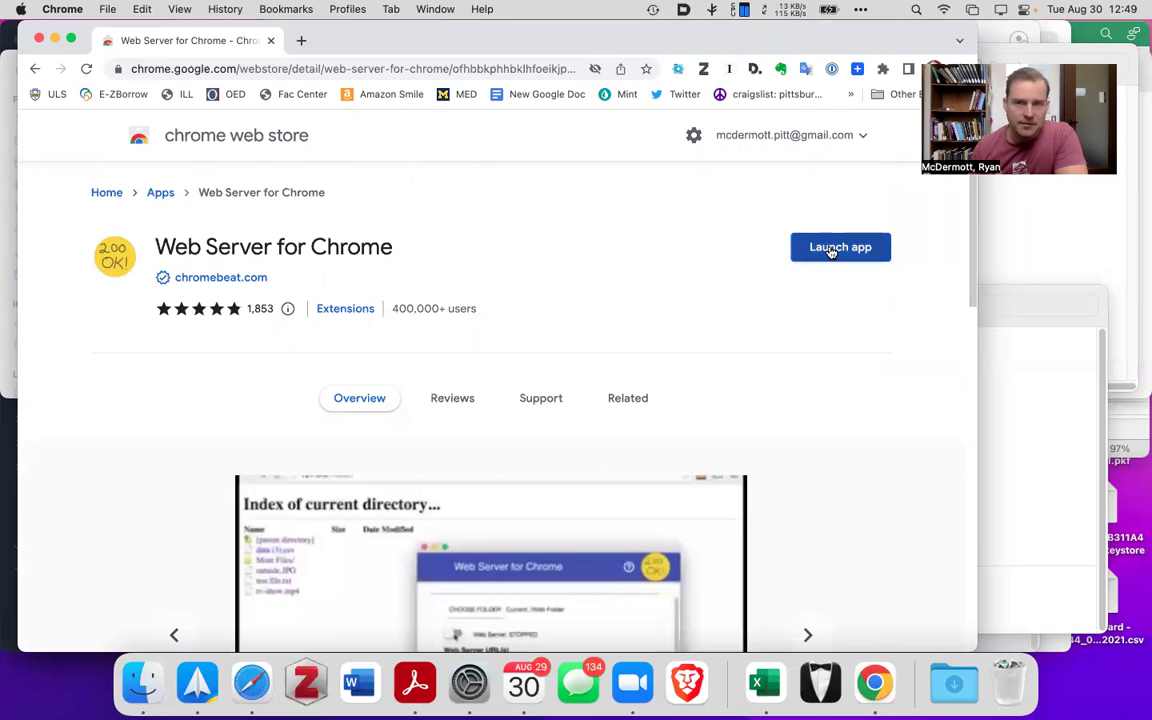
# Launch the Web Server for Chrome app and stop its web server
pyautogui.click(830, 250)
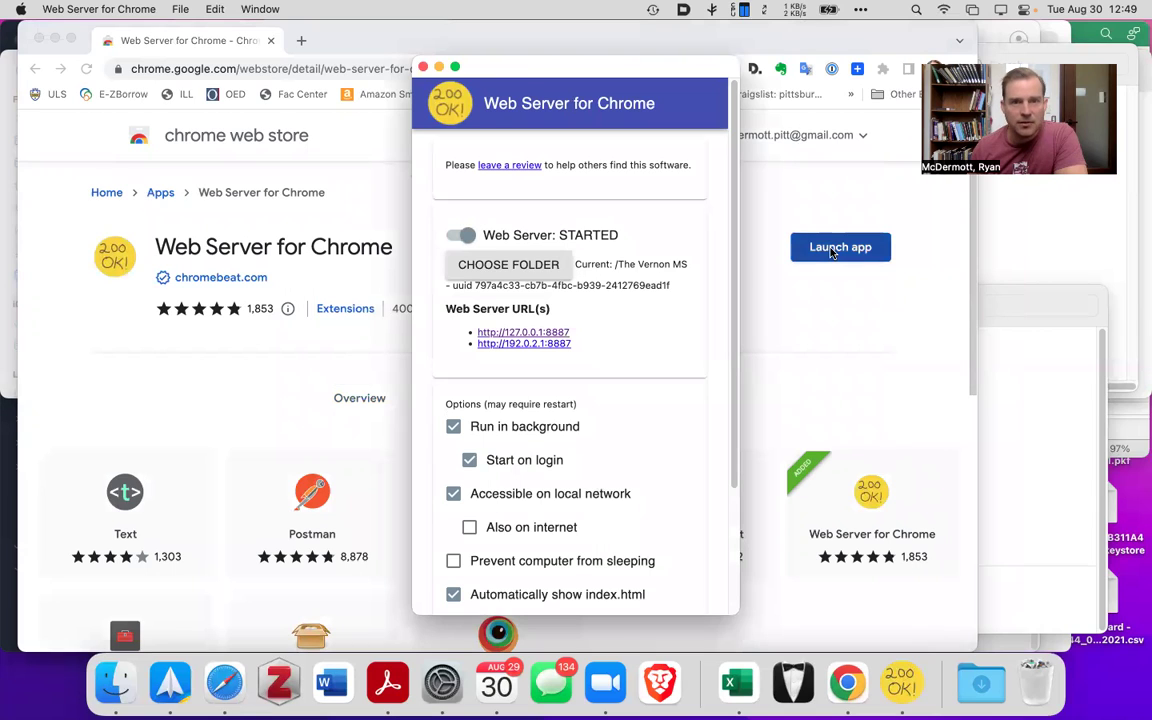
pyautogui.click(461, 235)
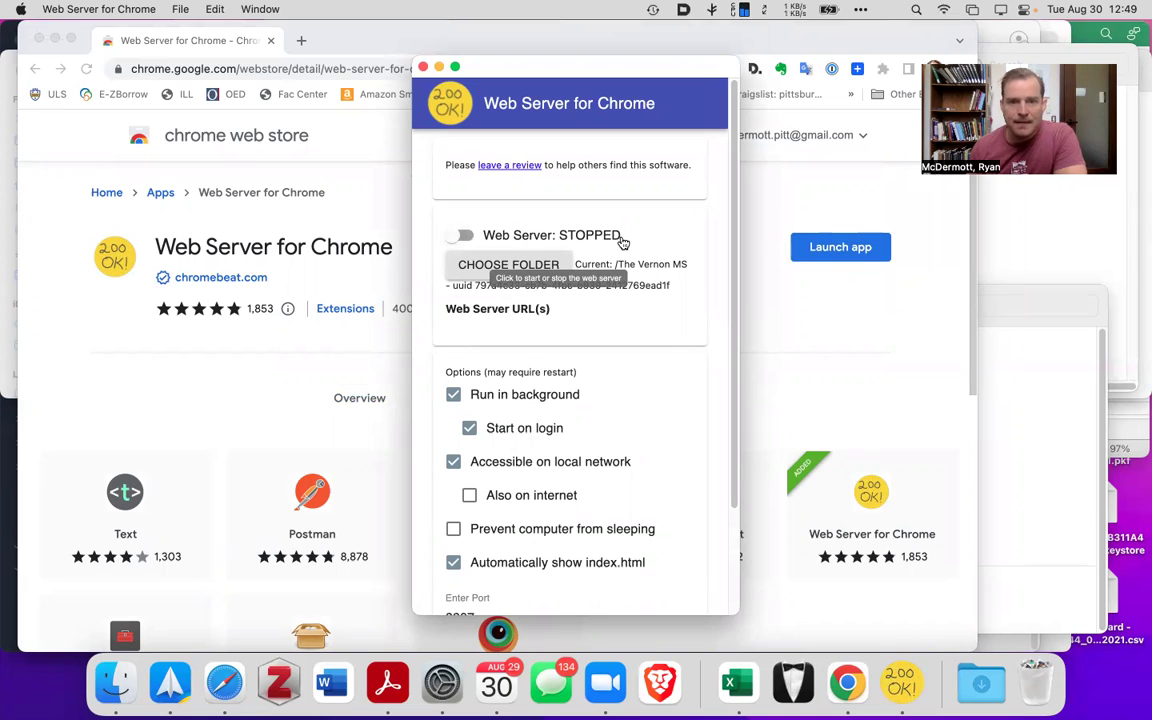
# Choose "The Vernon MS" folder inside Readings as the folder for the web server to serve
pyautogui.click(505, 266)
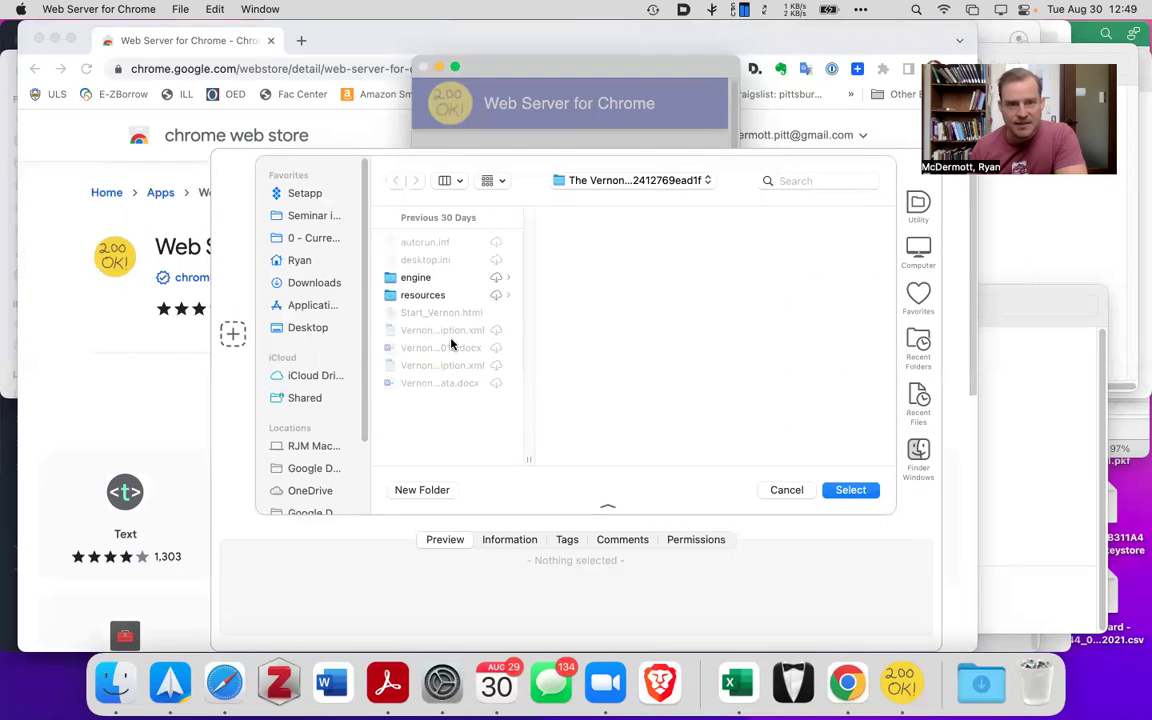
pyautogui.click(579, 183)
pyautogui.click(579, 183)
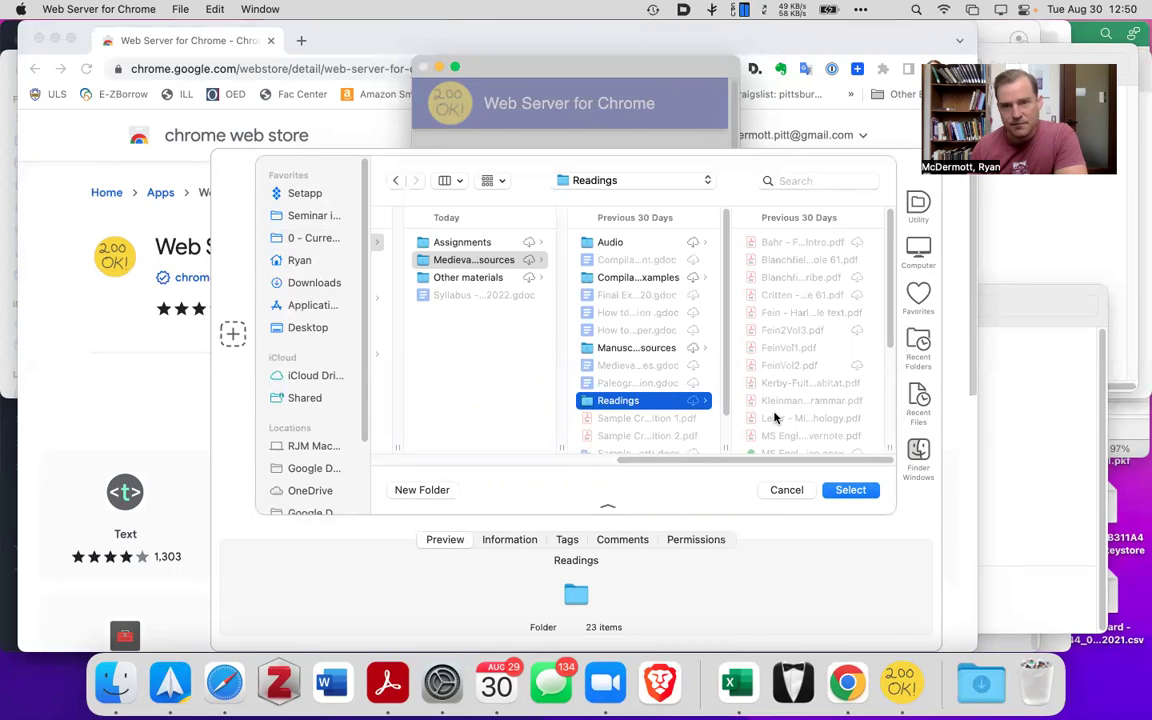
pyautogui.scroll(-5, 770, 420)
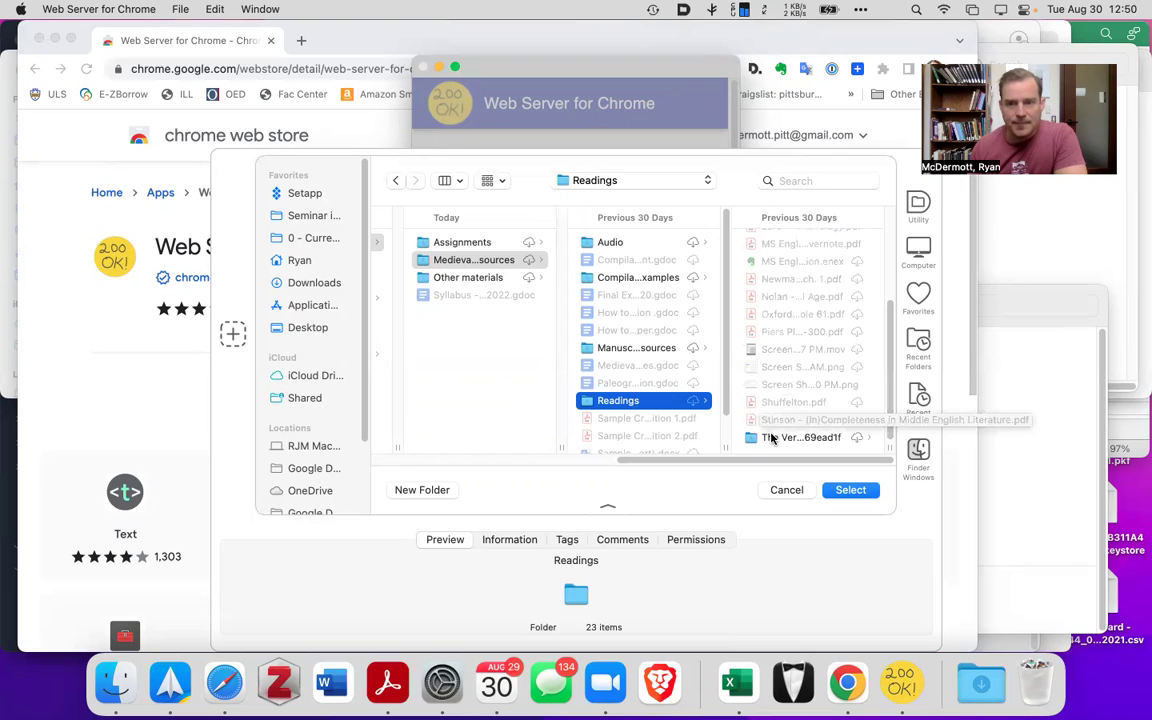
pyautogui.click(774, 439)
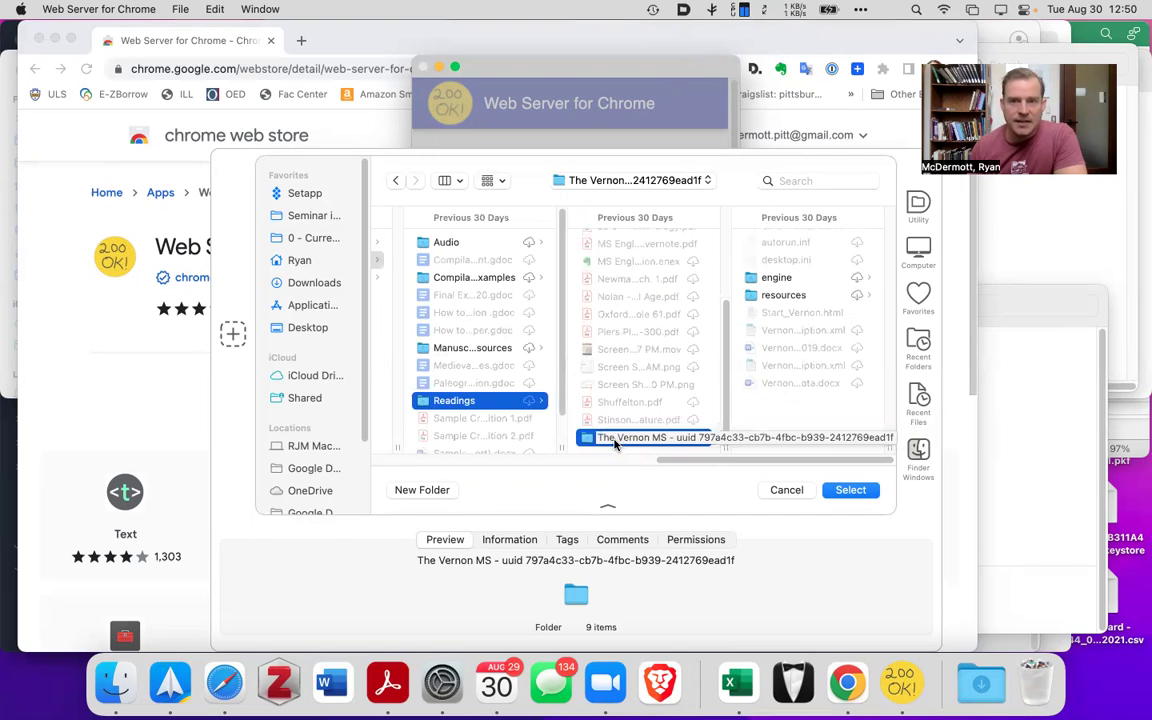
pyautogui.click(840, 492)
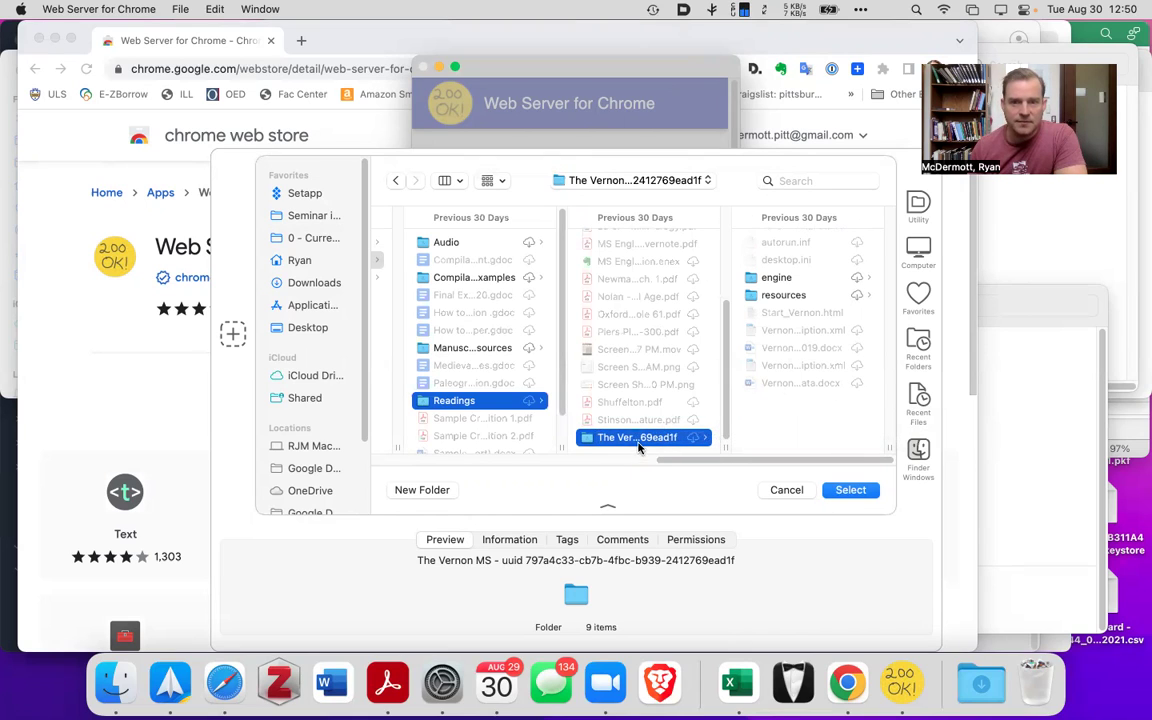
pyautogui.click(845, 491)
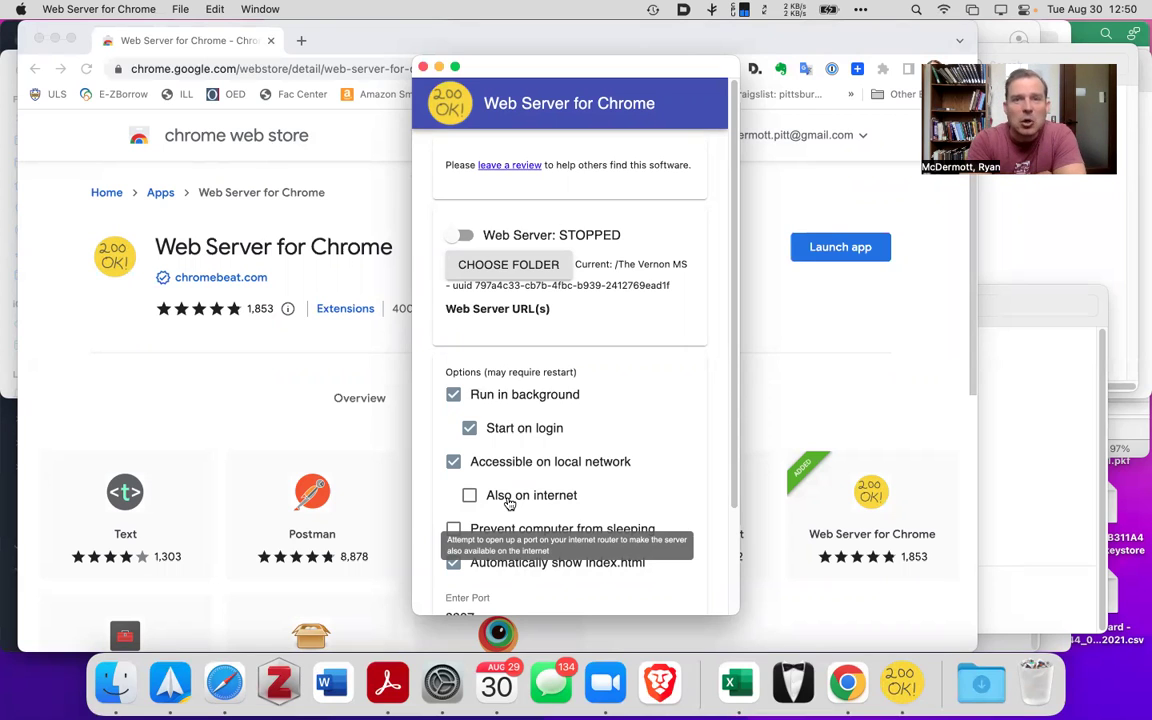
pyautogui.click(465, 236)
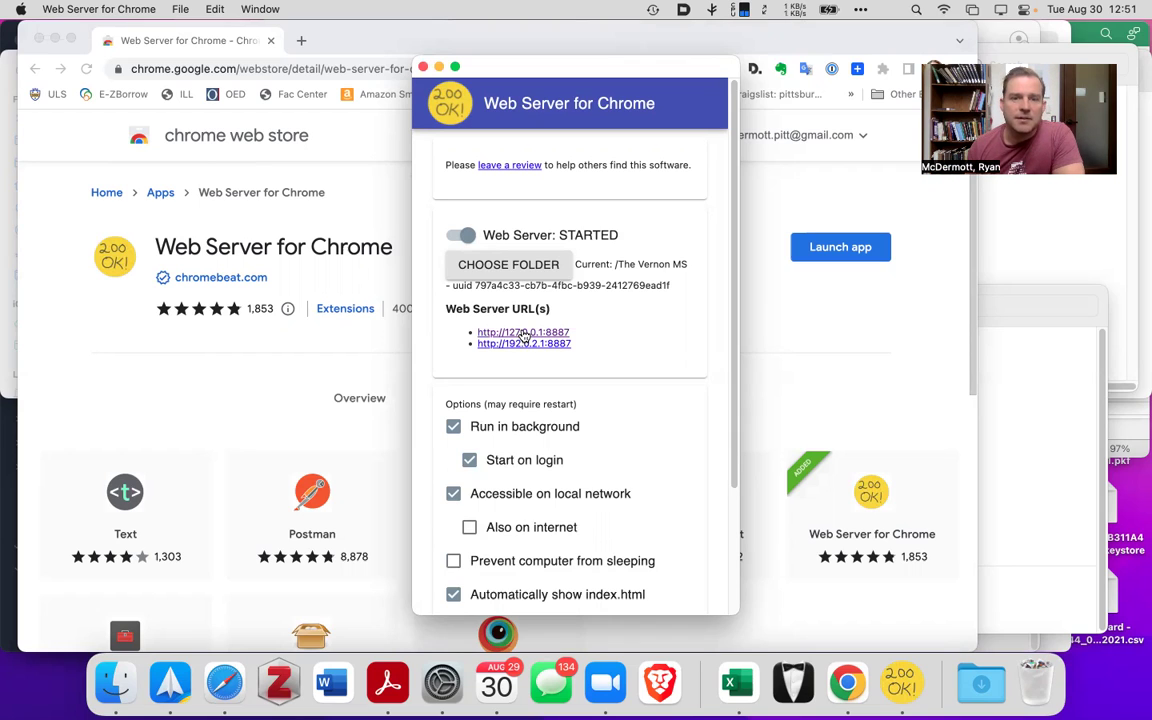
pyautogui.rightClick(523, 336)
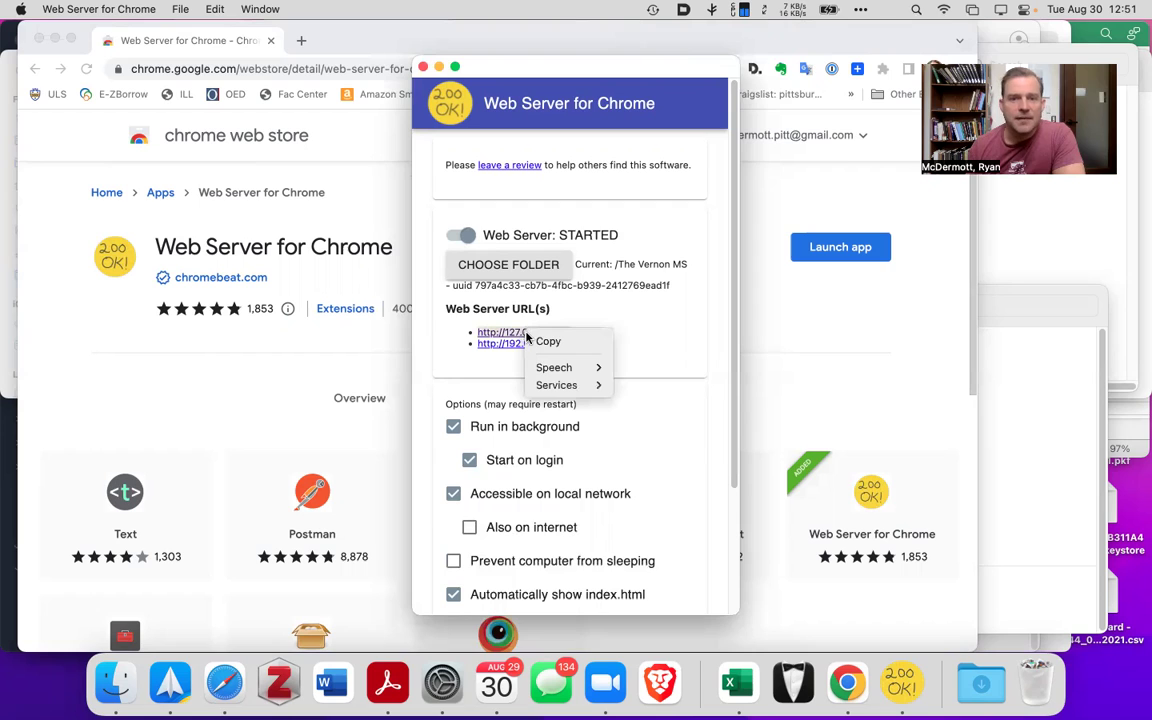
pyautogui.click(545, 337)
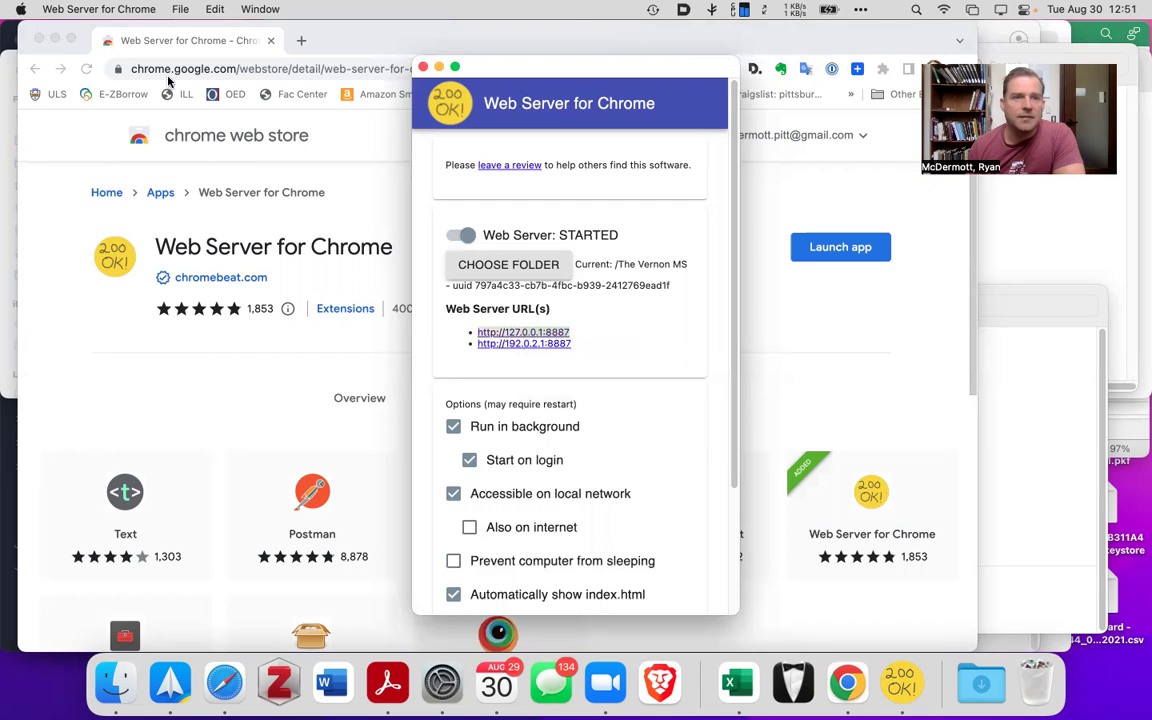
pyautogui.click(158, 70)
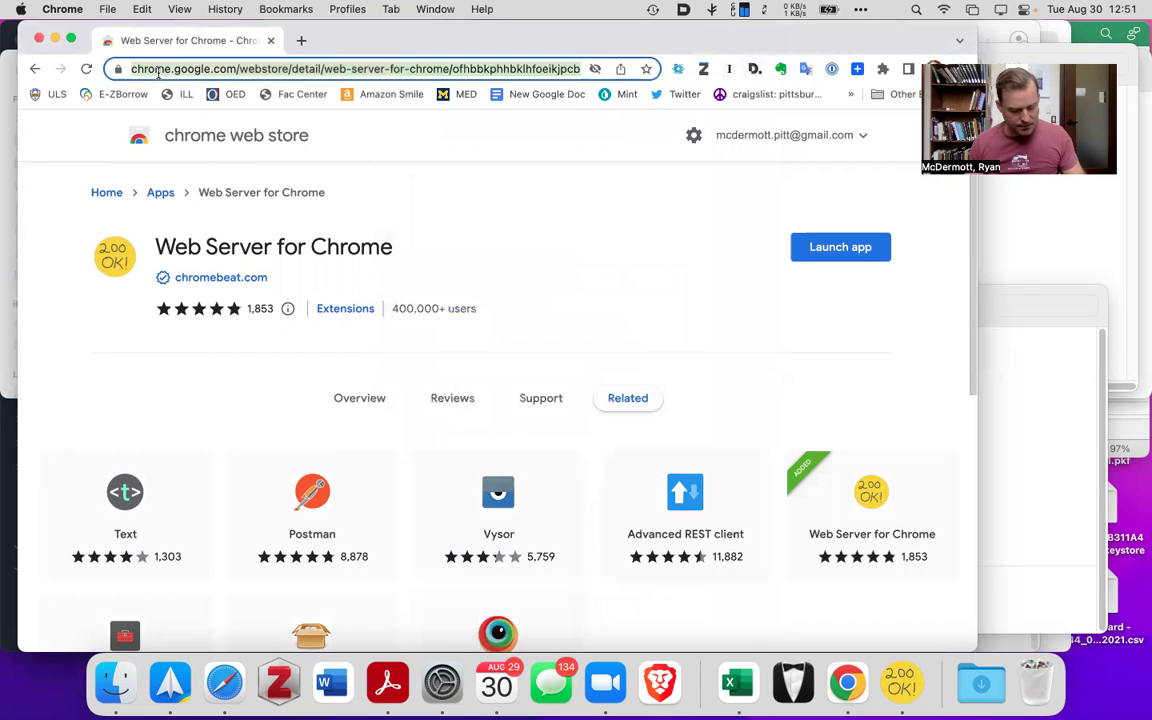
pyautogui.press('super+v')
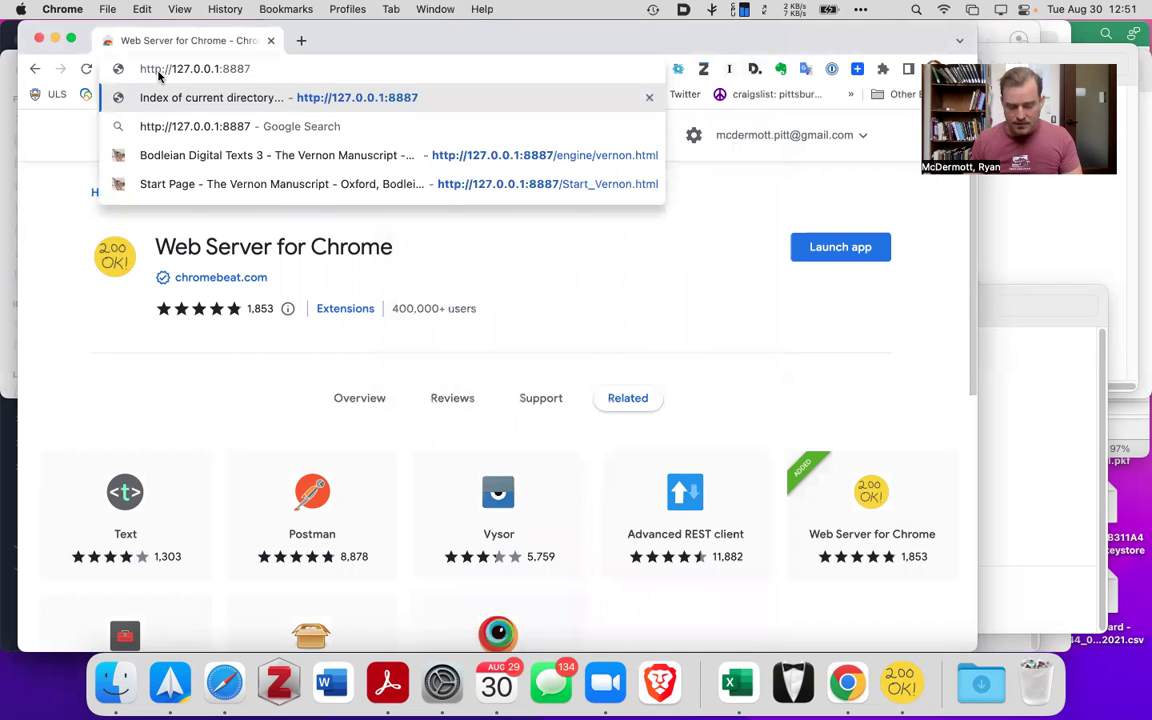
pyautogui.press('Return')
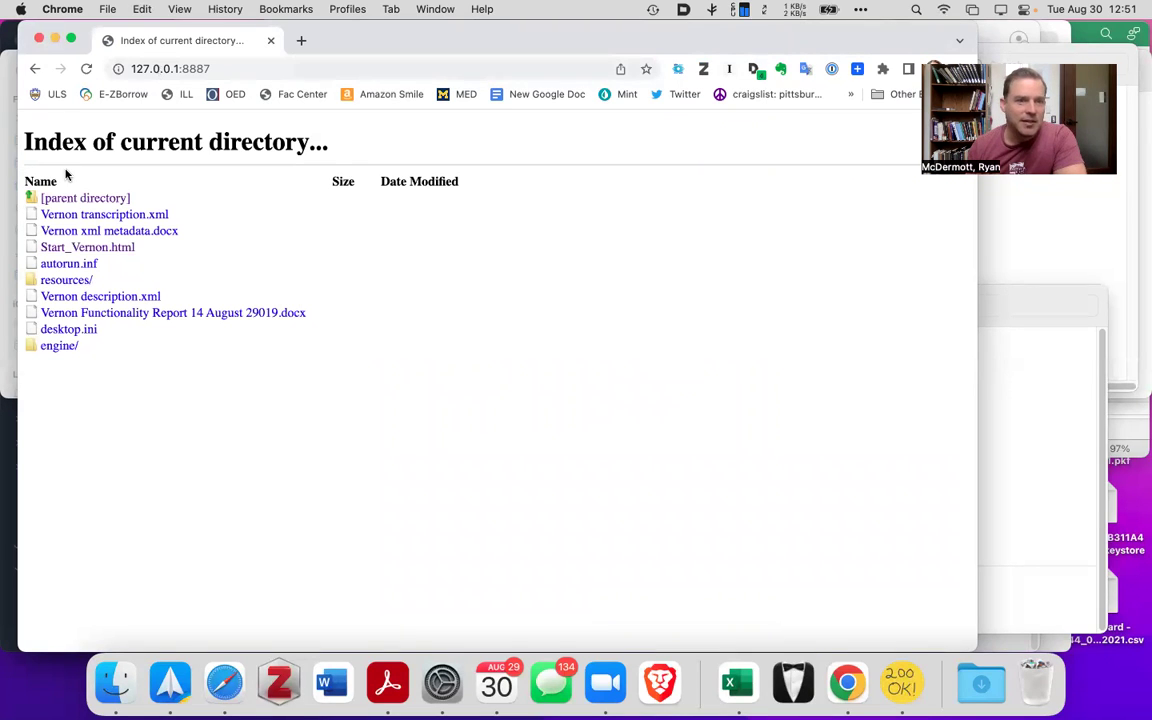
# Open Start_Vernon.html, start the Vernon Manuscript facsimile and go to its Transcription View
pyautogui.click(59, 250)
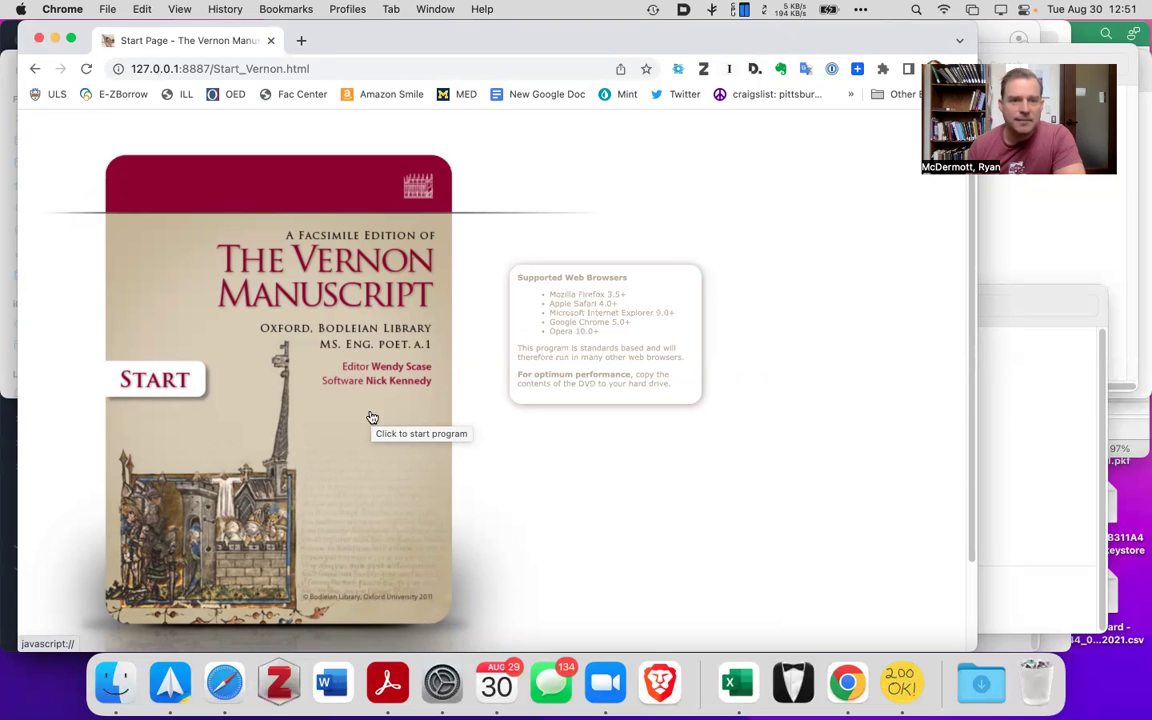
pyautogui.click(146, 377)
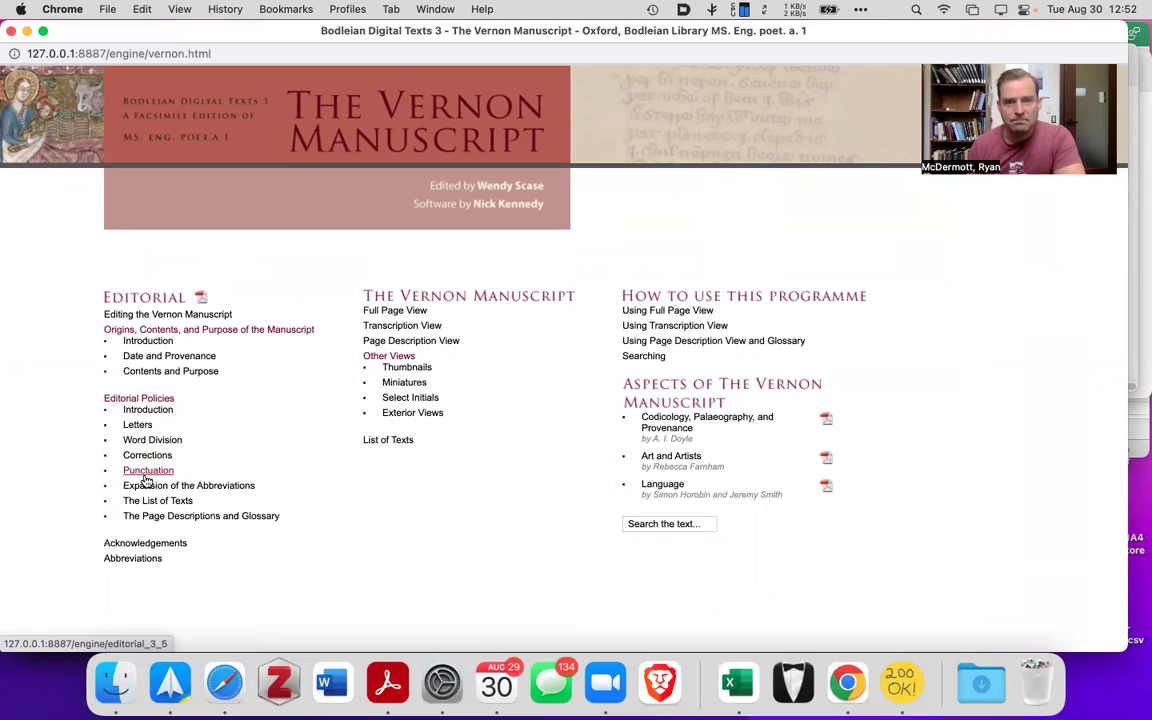
pyautogui.click(398, 333)
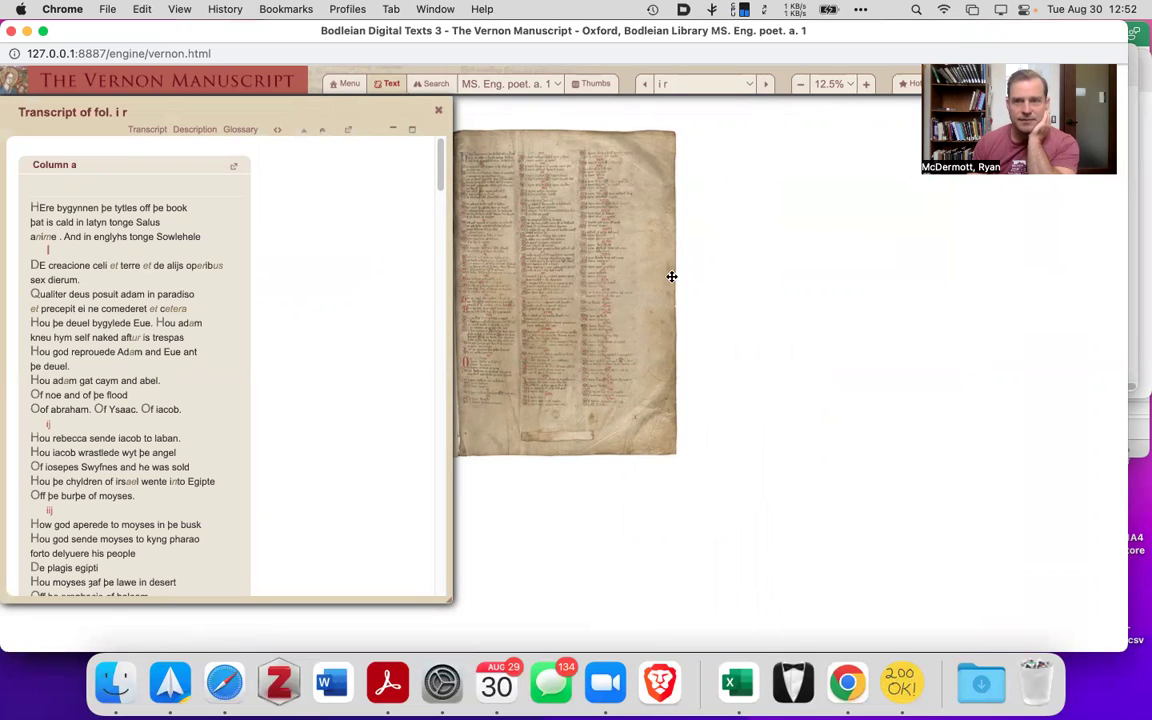
# Set the zoom of the fol. i r page image to 100% and bring the opening lines into view
pyautogui.click(847, 84)
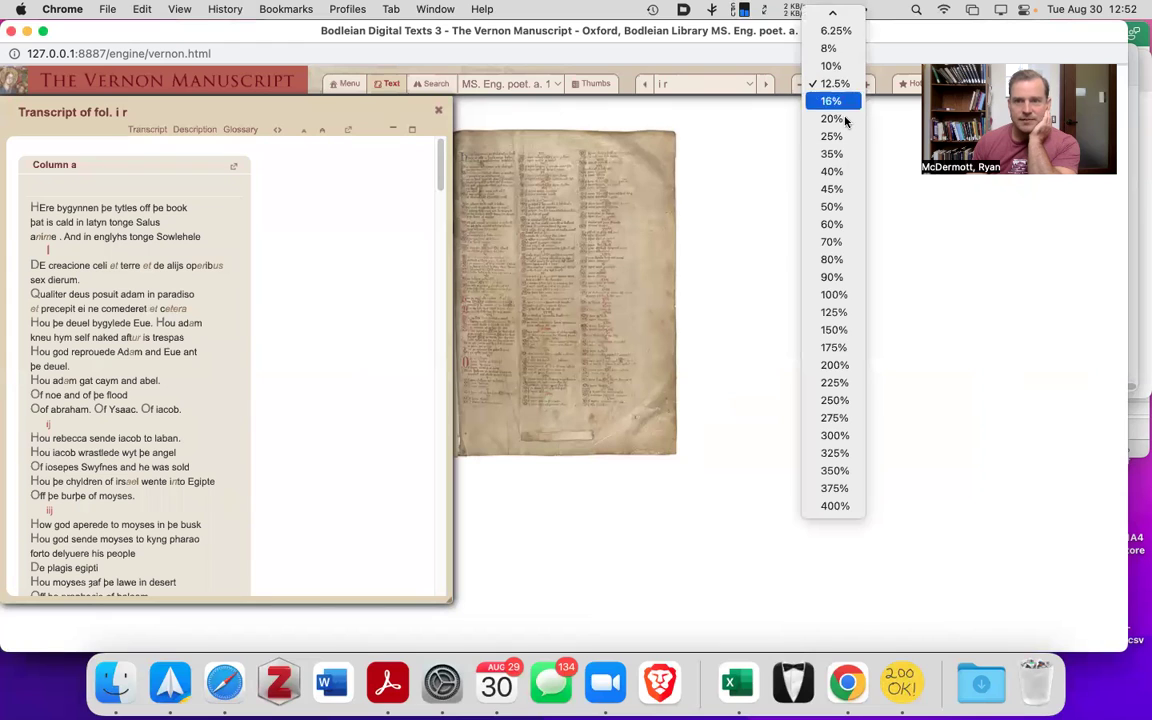
pyautogui.click(834, 295)
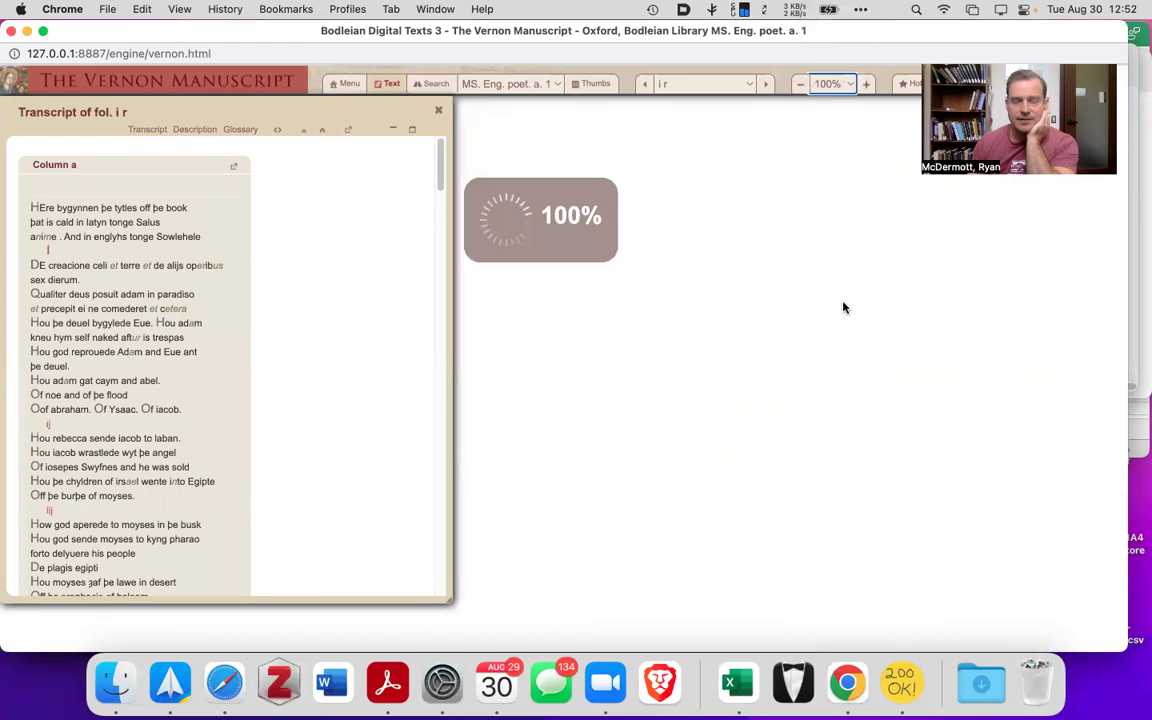
pyautogui.moveTo(835, 326); pyautogui.dragTo(673, 211)
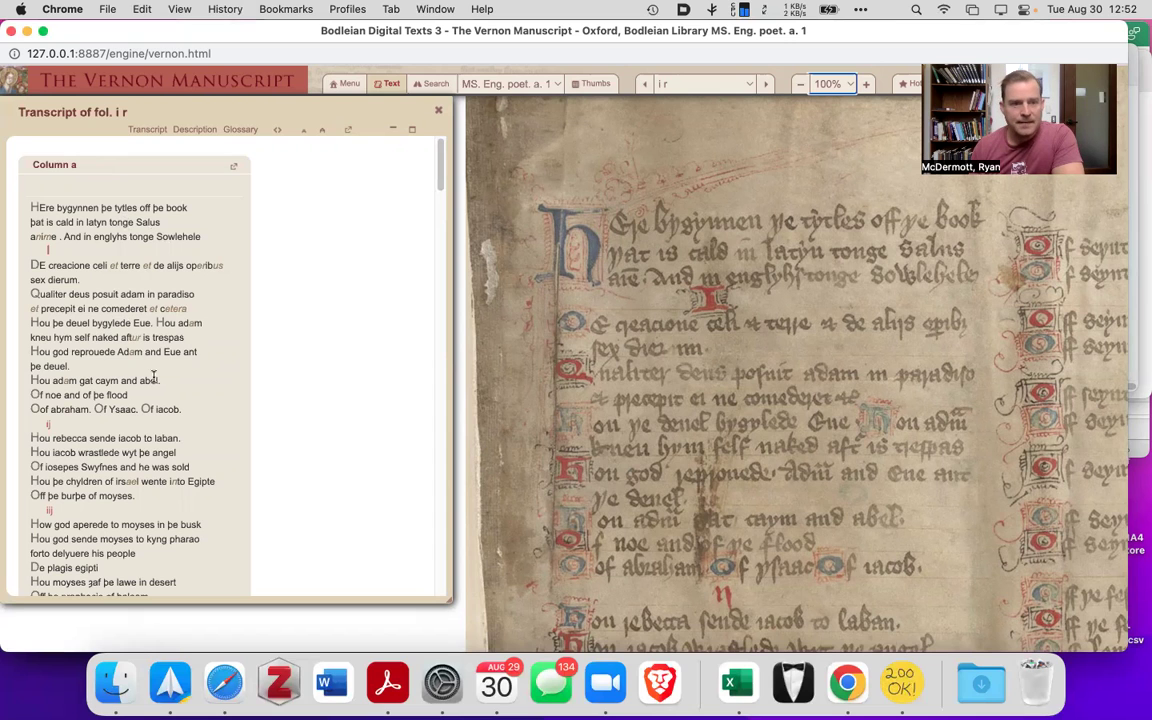
# Examine the transcript columns of fol. i r alongside the corresponding columns of the manuscript image
pyautogui.scroll(-15, 153, 376)
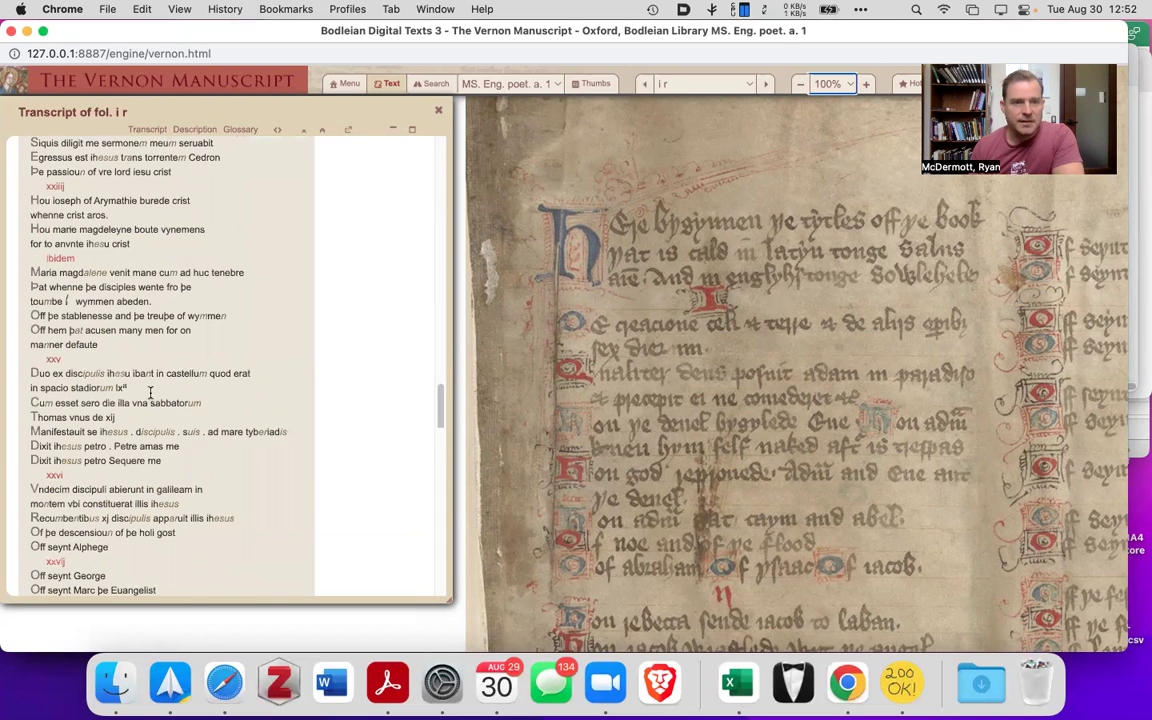
pyautogui.scroll(-10, 151, 392)
pyautogui.scroll(5, 84, 343)
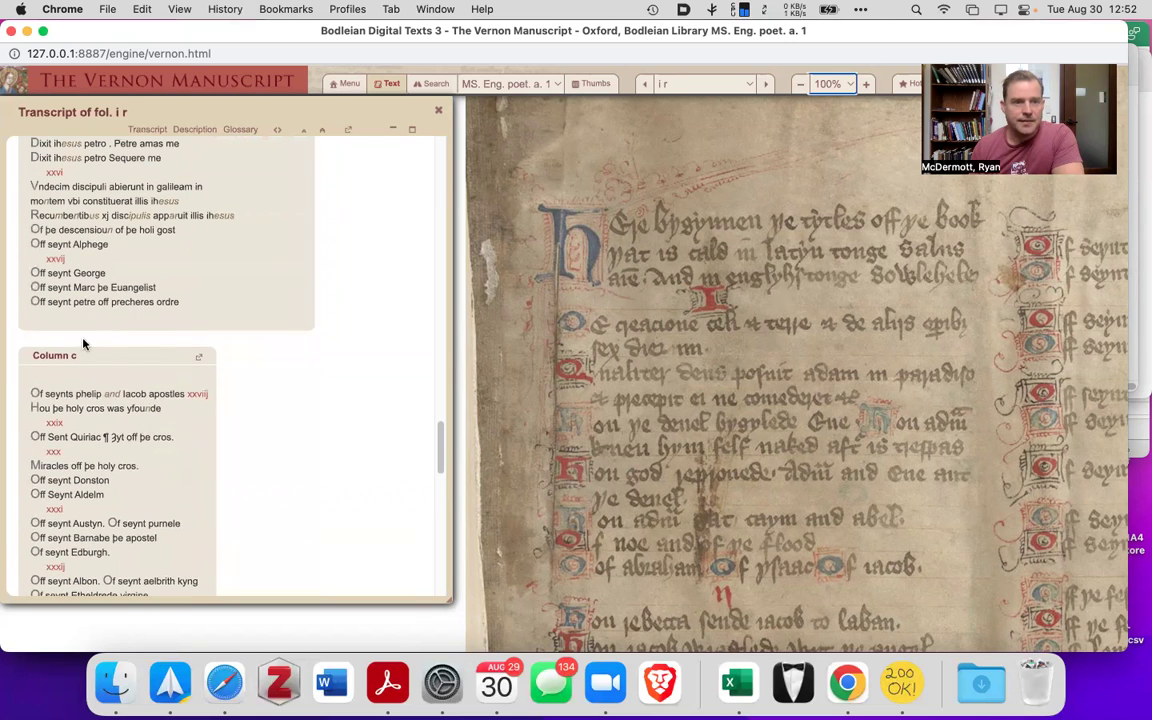
pyautogui.scroll(6, 160, 239)
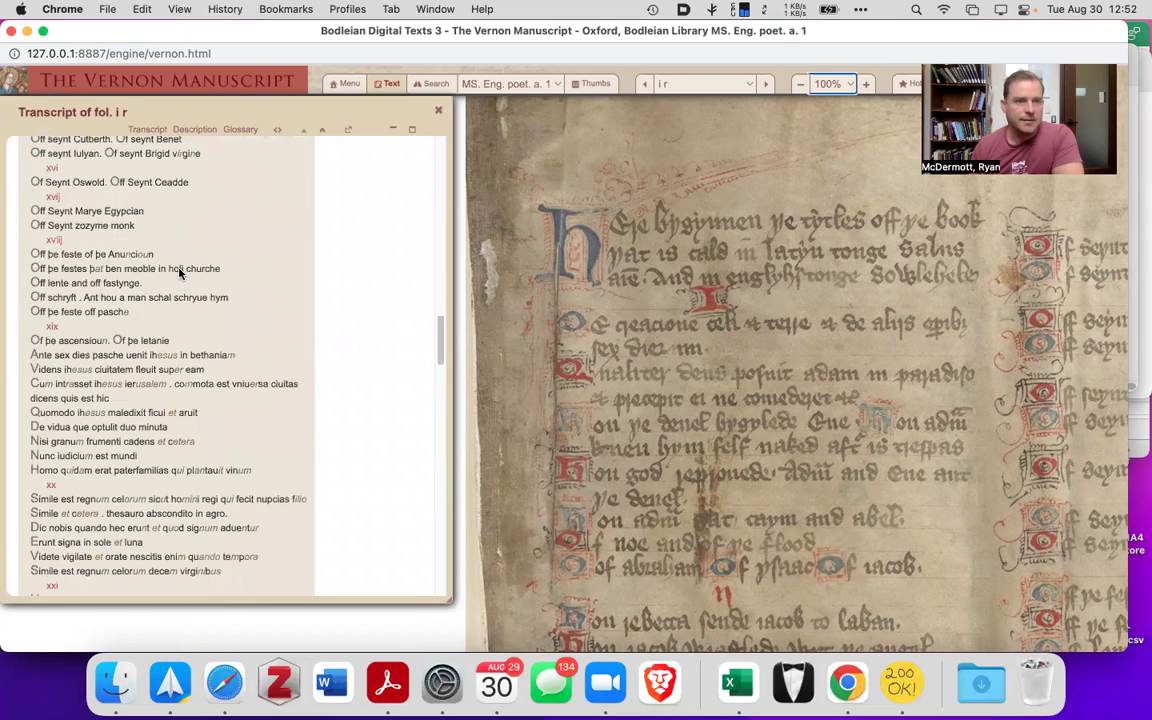
pyautogui.scroll(3, 165, 271)
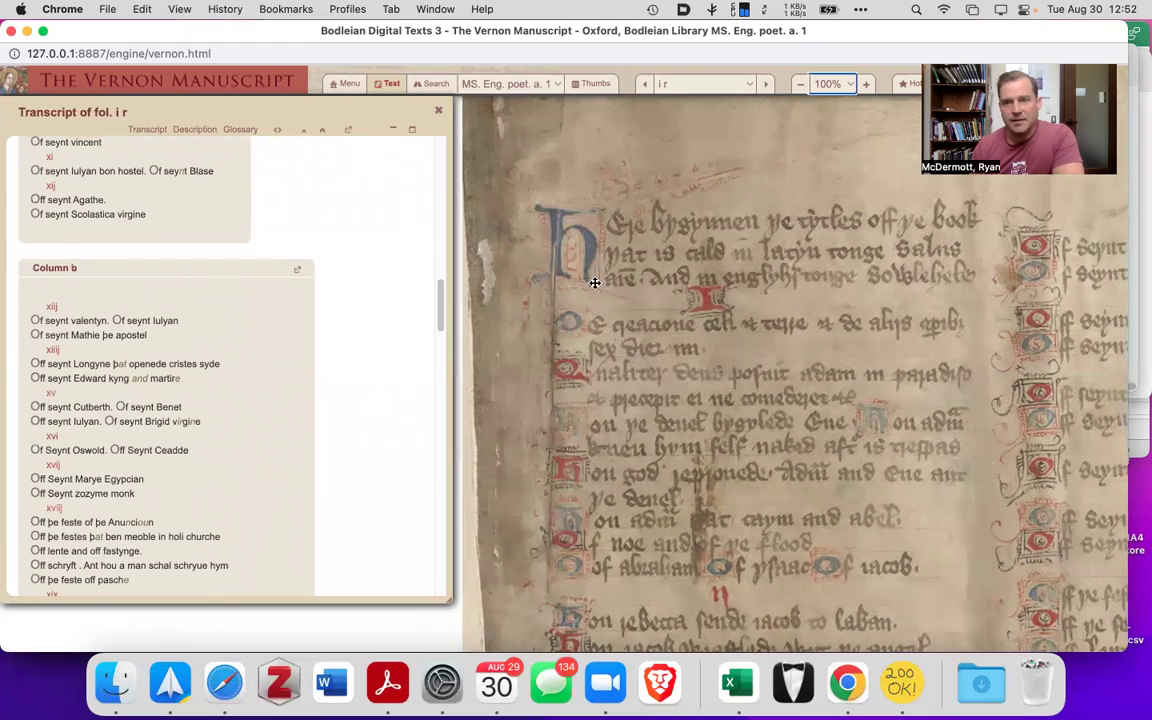
pyautogui.hscroll(7, 594, 283)
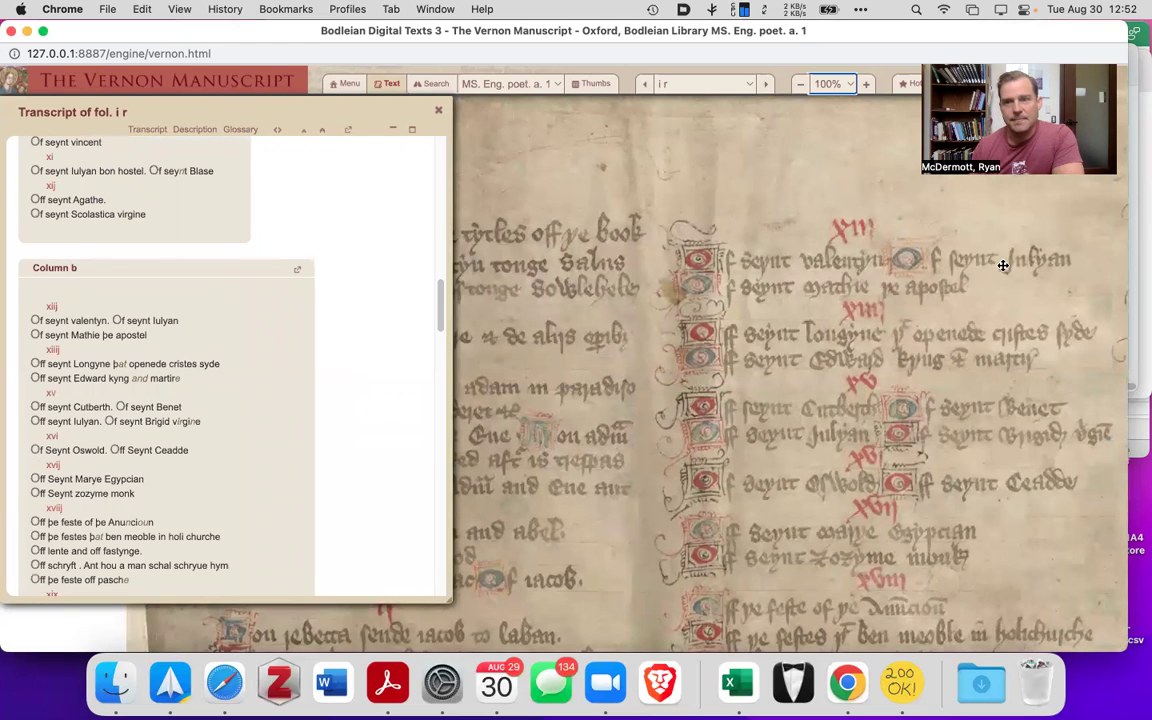
pyautogui.hscroll(6, 1003, 265)
pyautogui.hscroll(-9, 644, 323)
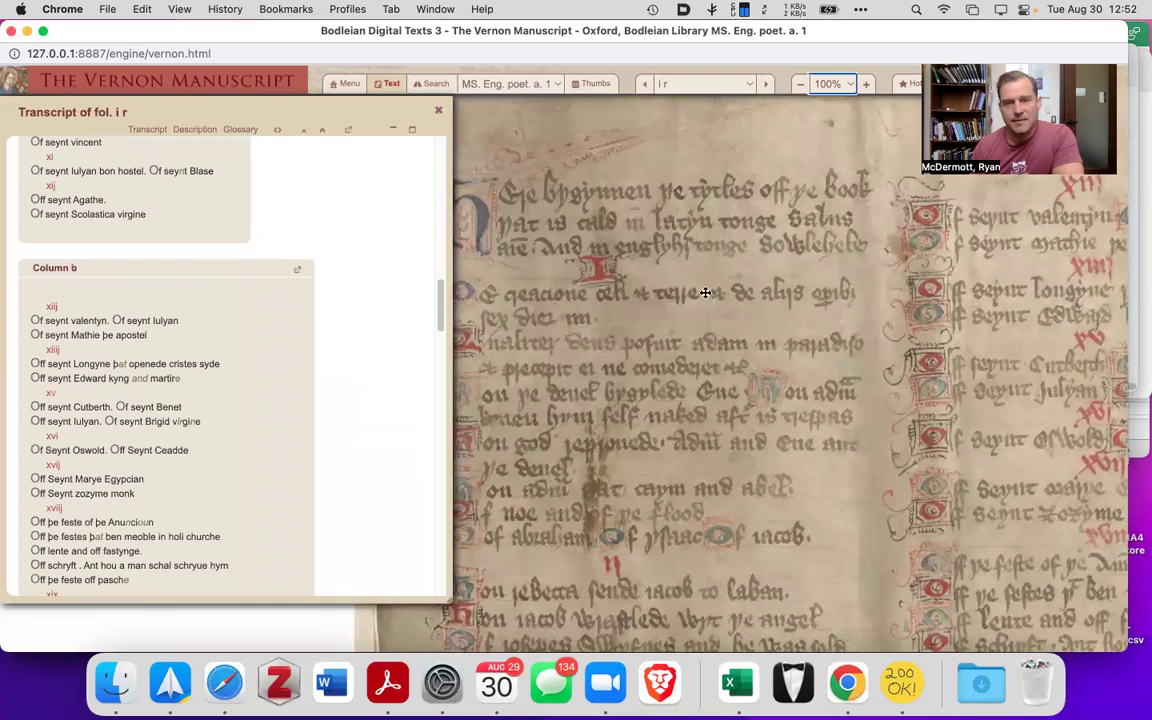
pyautogui.hscroll(-3, 705, 292)
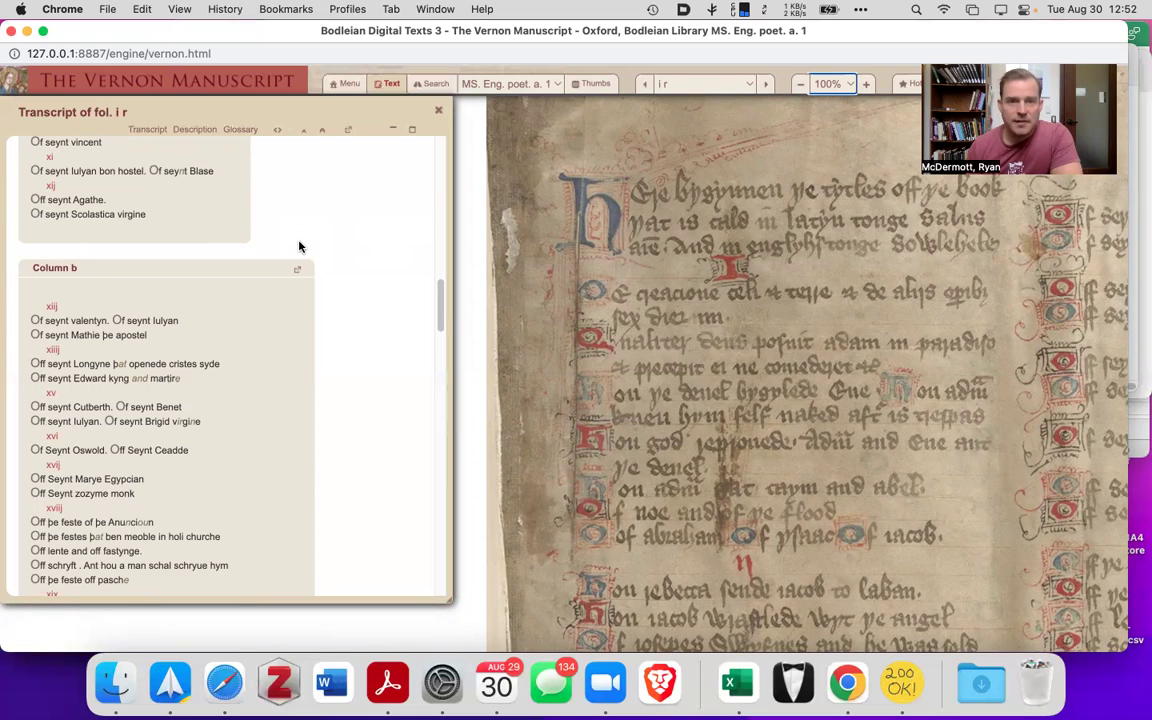
pyautogui.moveTo(440, 319); pyautogui.dragTo(446, 186)
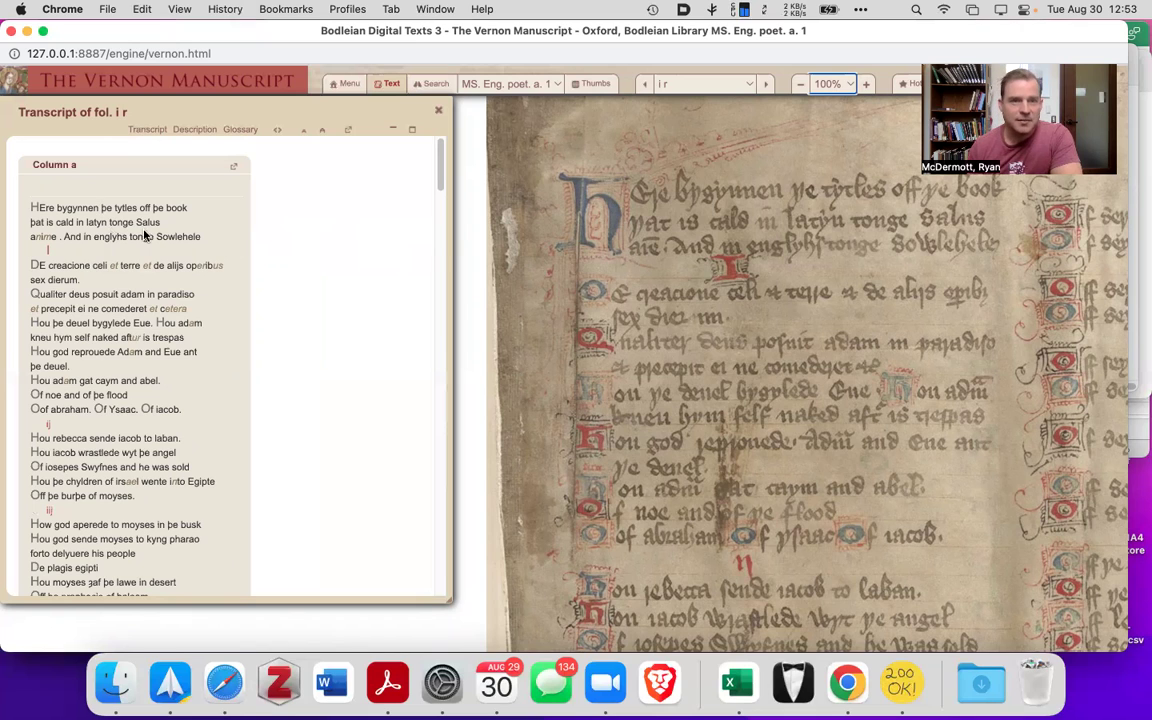
# Enlarge the text of the fol. i r transcript for easier reading
pyautogui.click(322, 131)
pyautogui.click(324, 134)
pyautogui.click(326, 133)
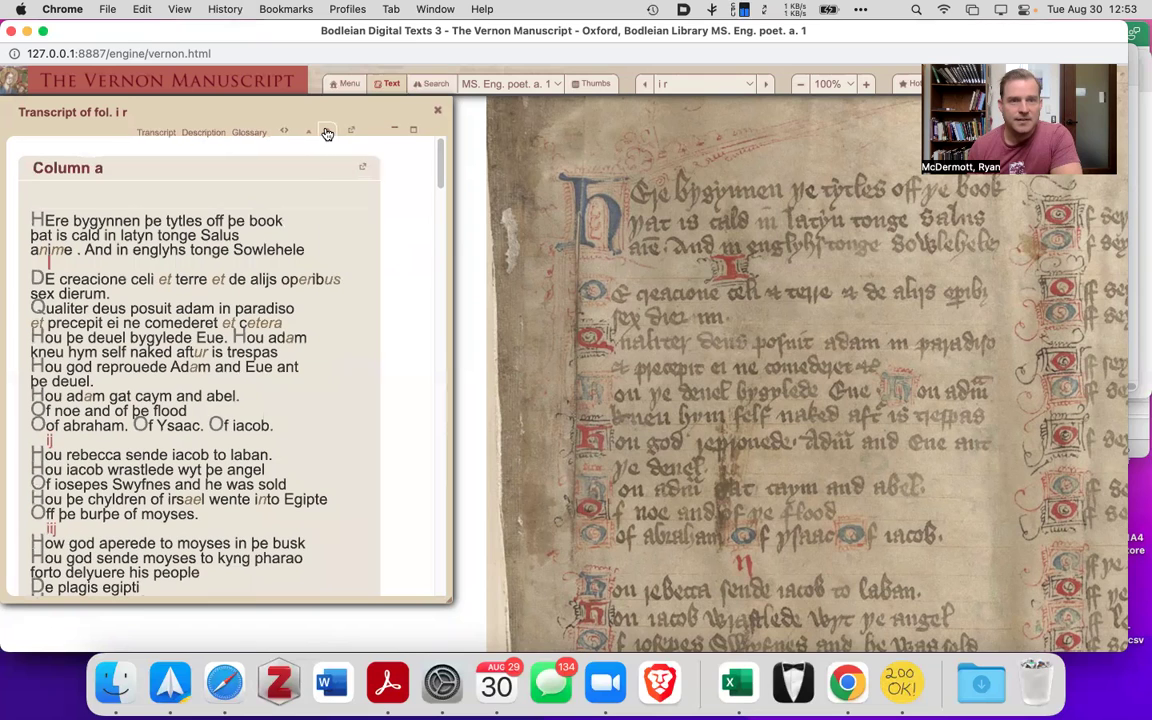
# Show the description of fol. i r and read through it down to the Other Features section
pyautogui.click(203, 133)
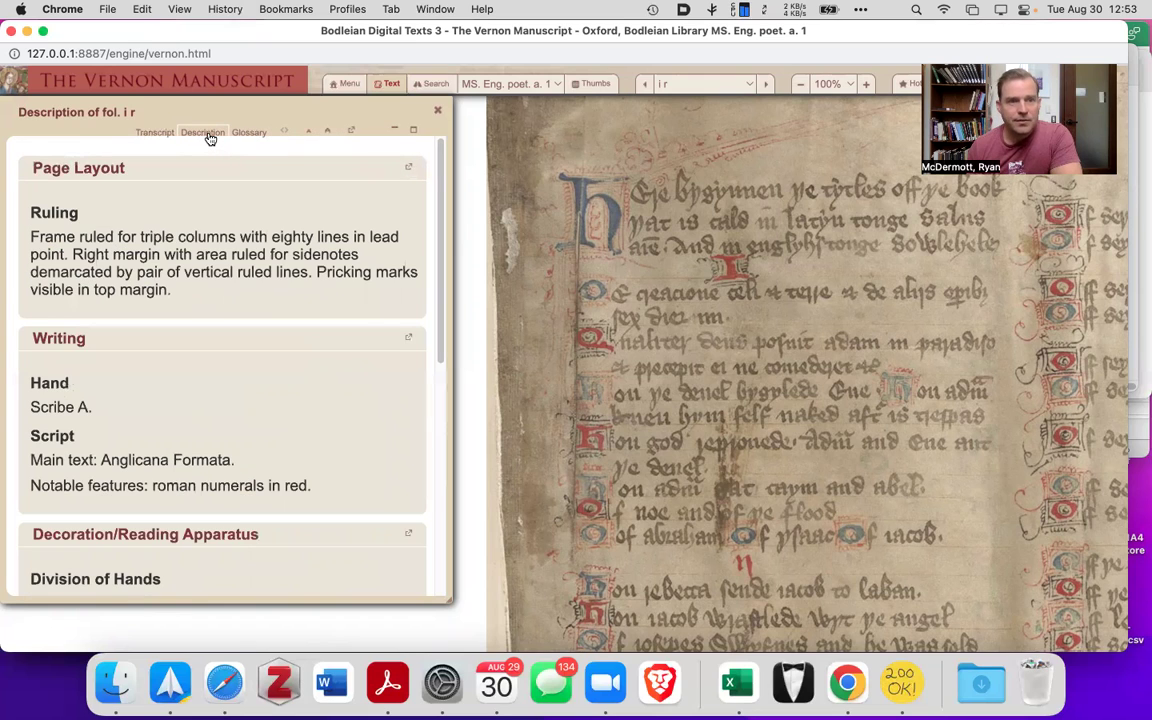
pyautogui.scroll(-5, 314, 386)
pyautogui.scroll(-2, 311, 395)
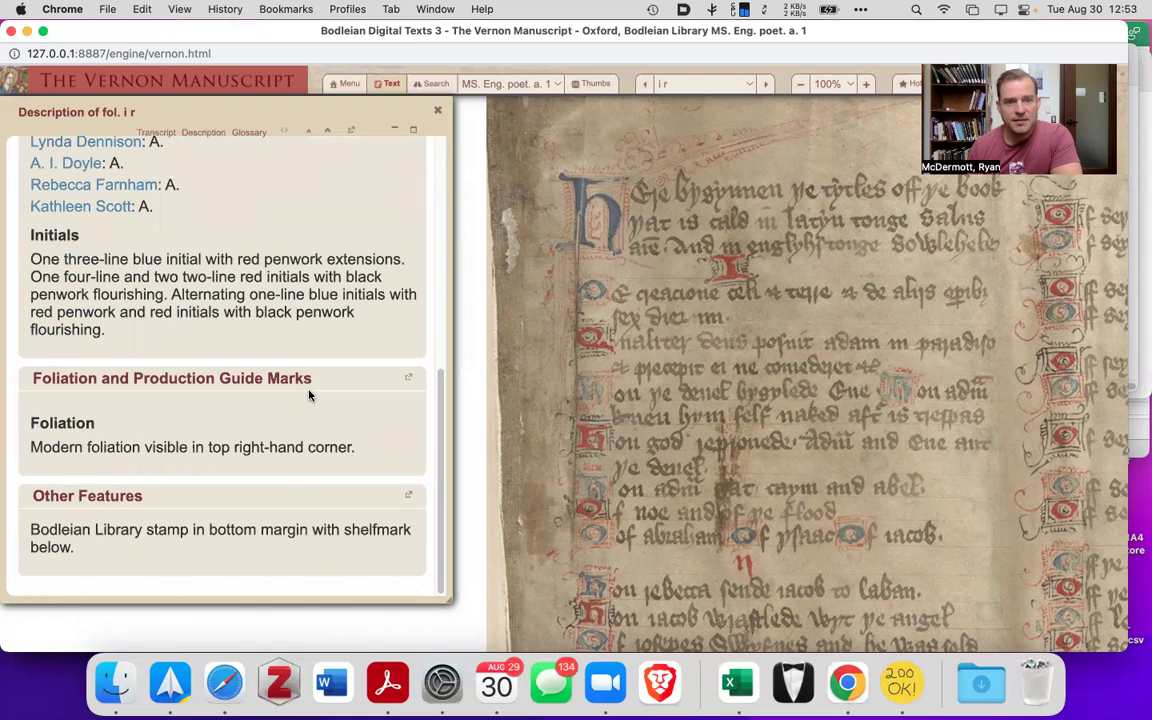
# Return to the start of the fol. i r description, view the glossary of manuscript terms, and close it
pyautogui.scroll(7, 309, 394)
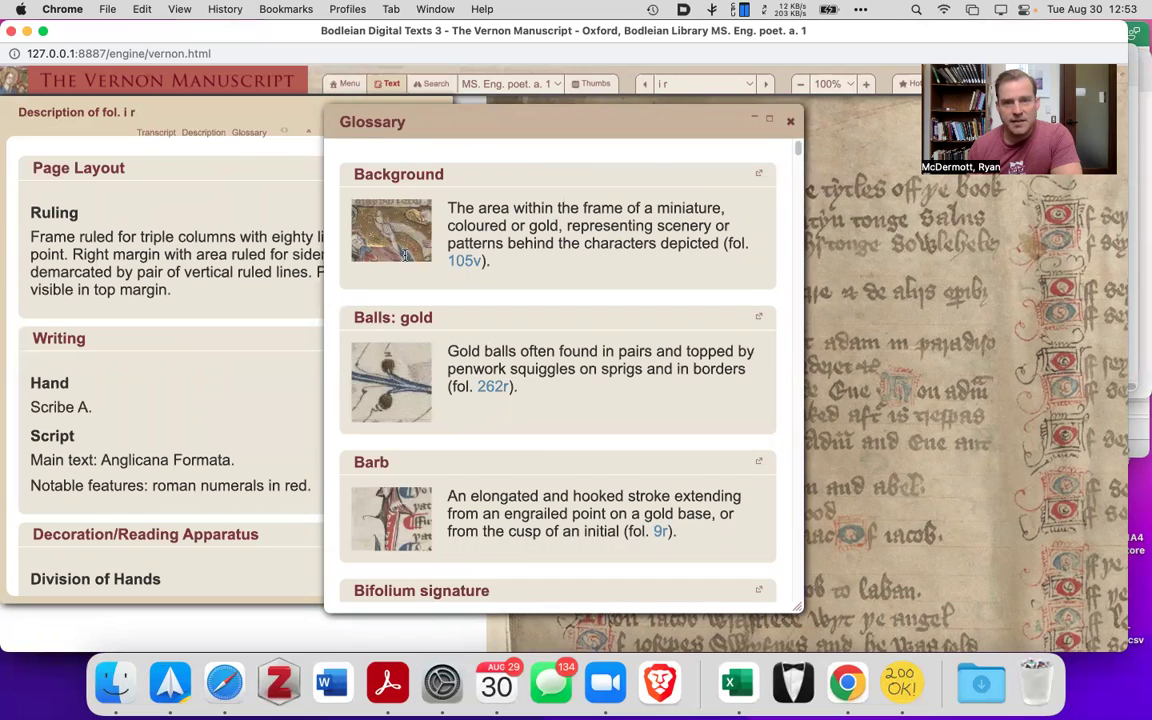
pyautogui.moveTo(395, 363)
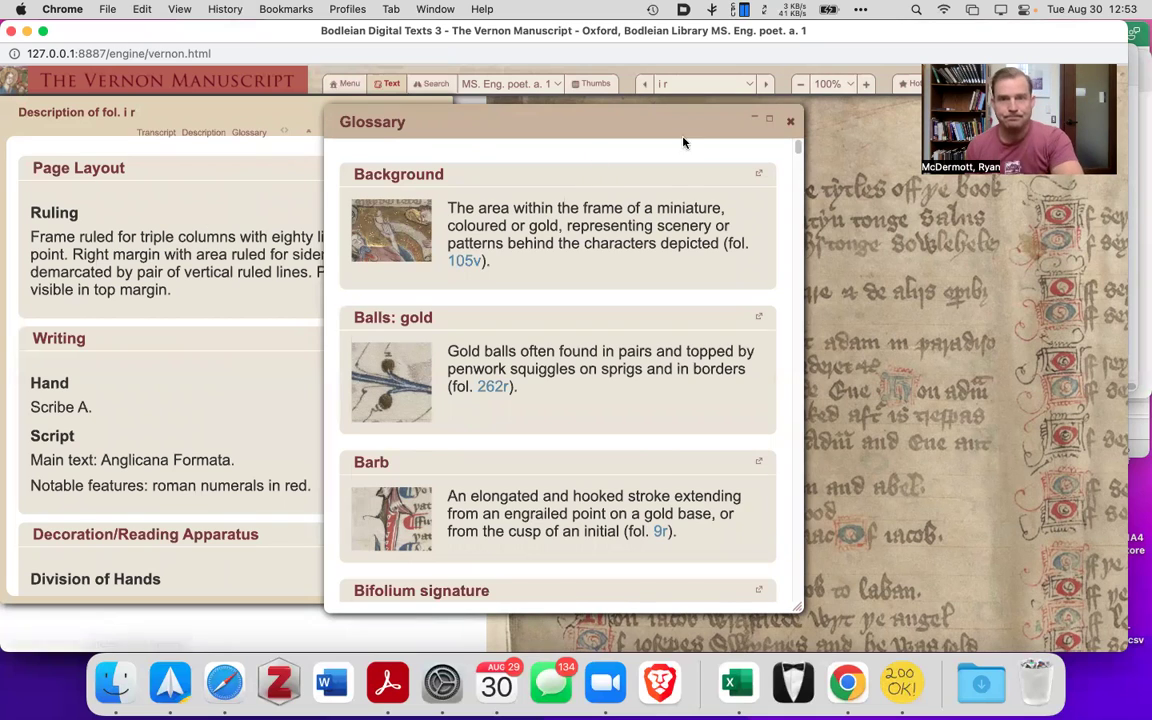
pyautogui.click(791, 122)
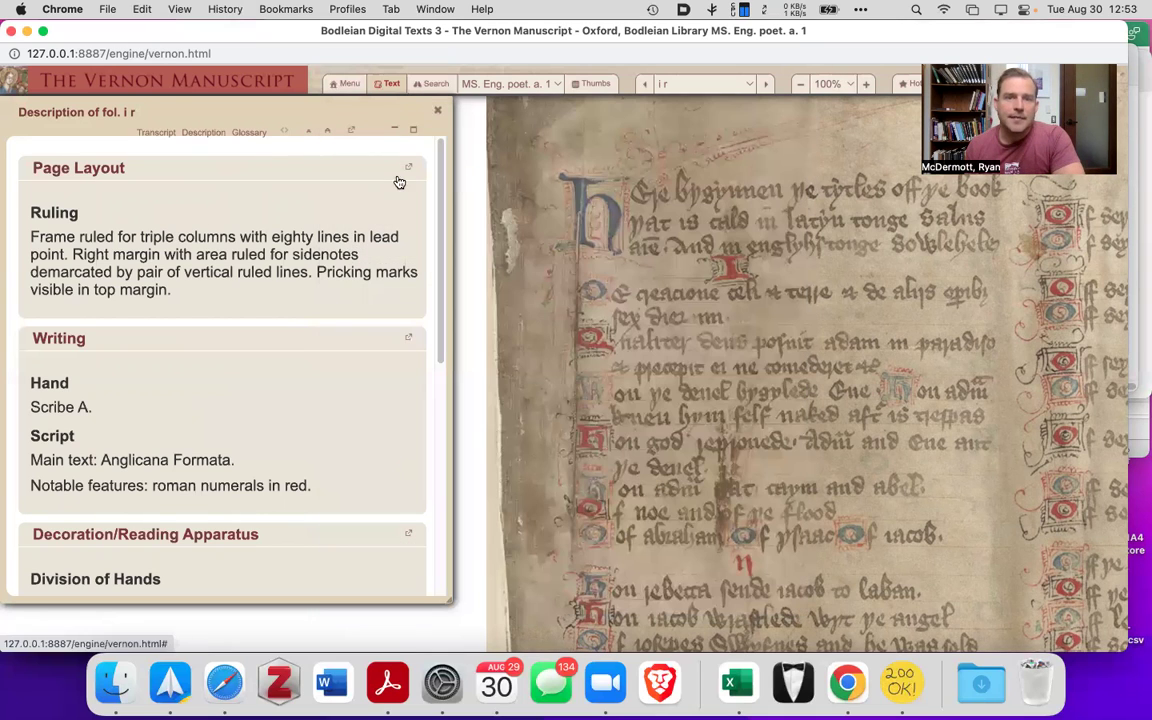
# Show the transcript of fol. i r and search the text for the keyword "here"
pyautogui.click(428, 86)
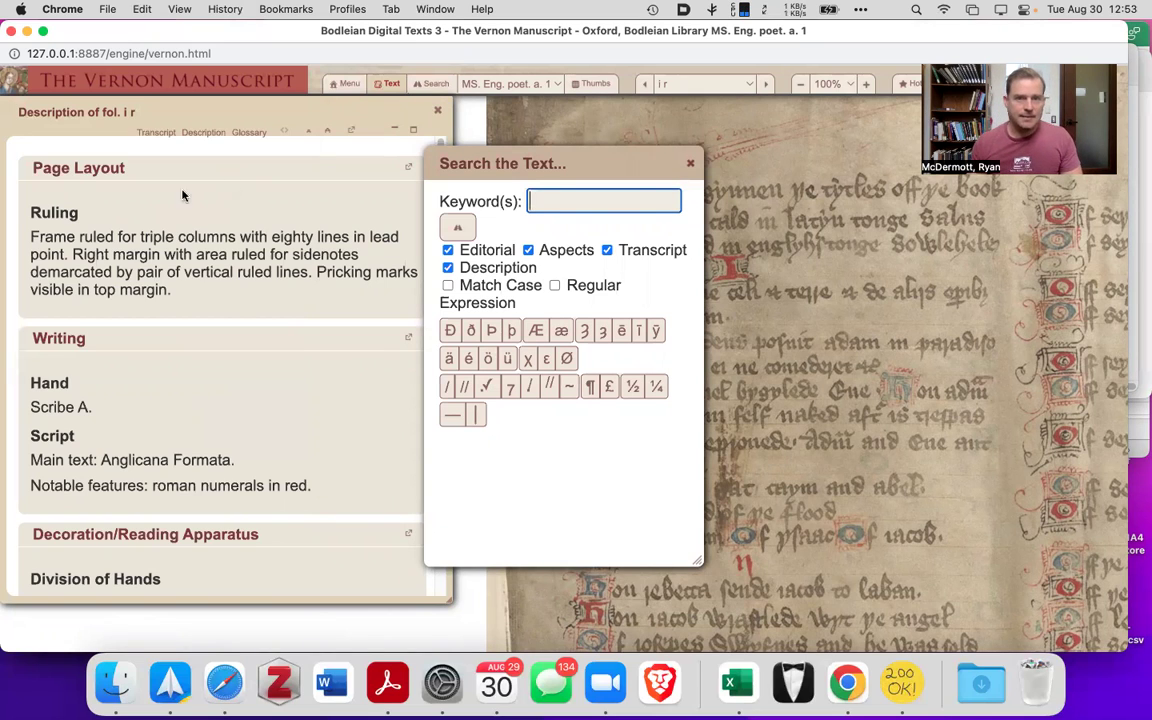
pyautogui.click(144, 134)
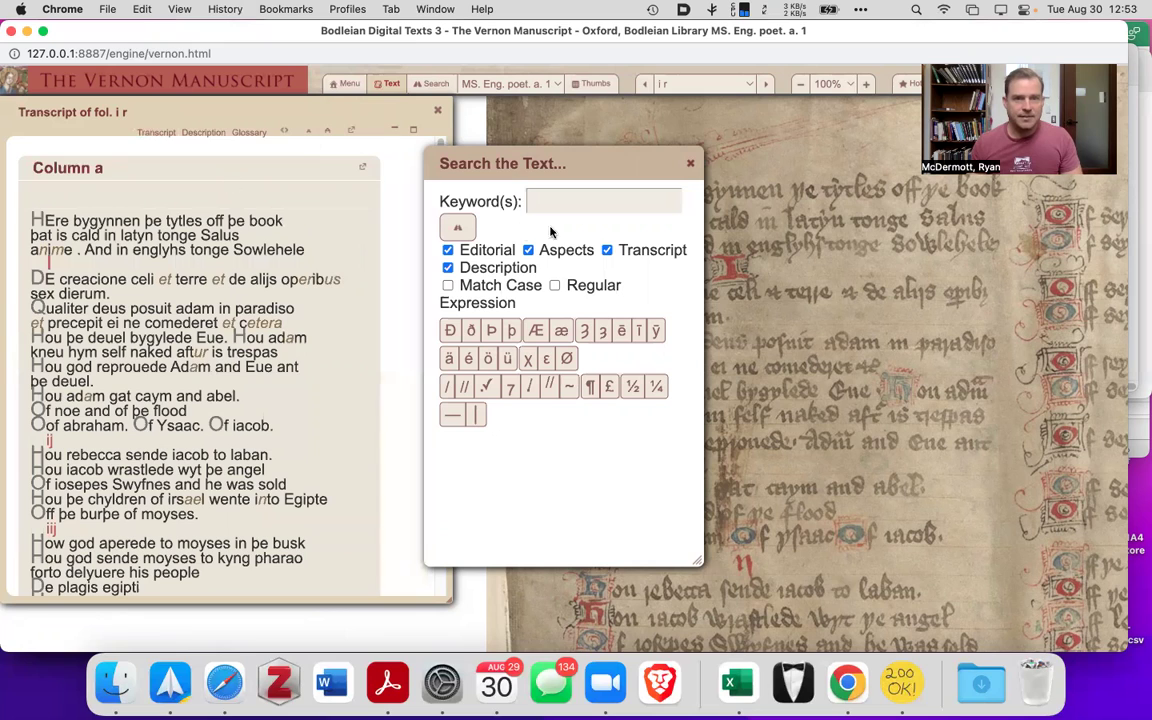
pyautogui.click(590, 198)
pyautogui.write('here')
pyautogui.press('Return')
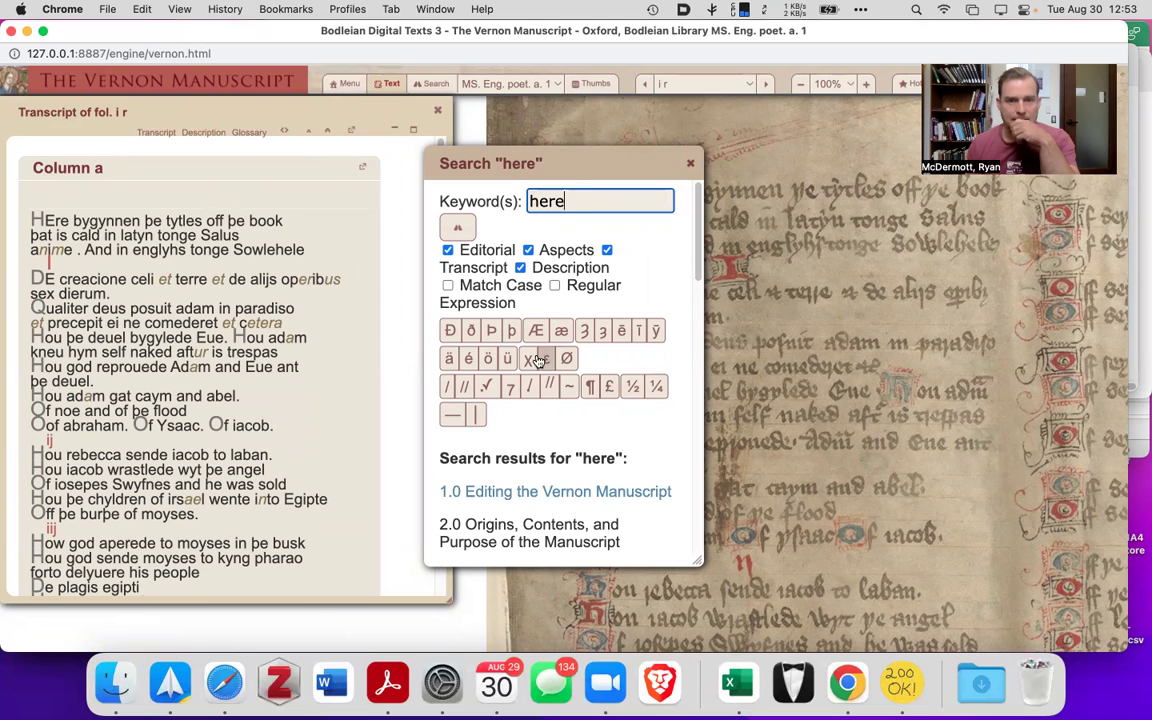
# Look through the full list of search results for "here" and the available search options, and close the search
pyautogui.scroll(-10, 552, 491)
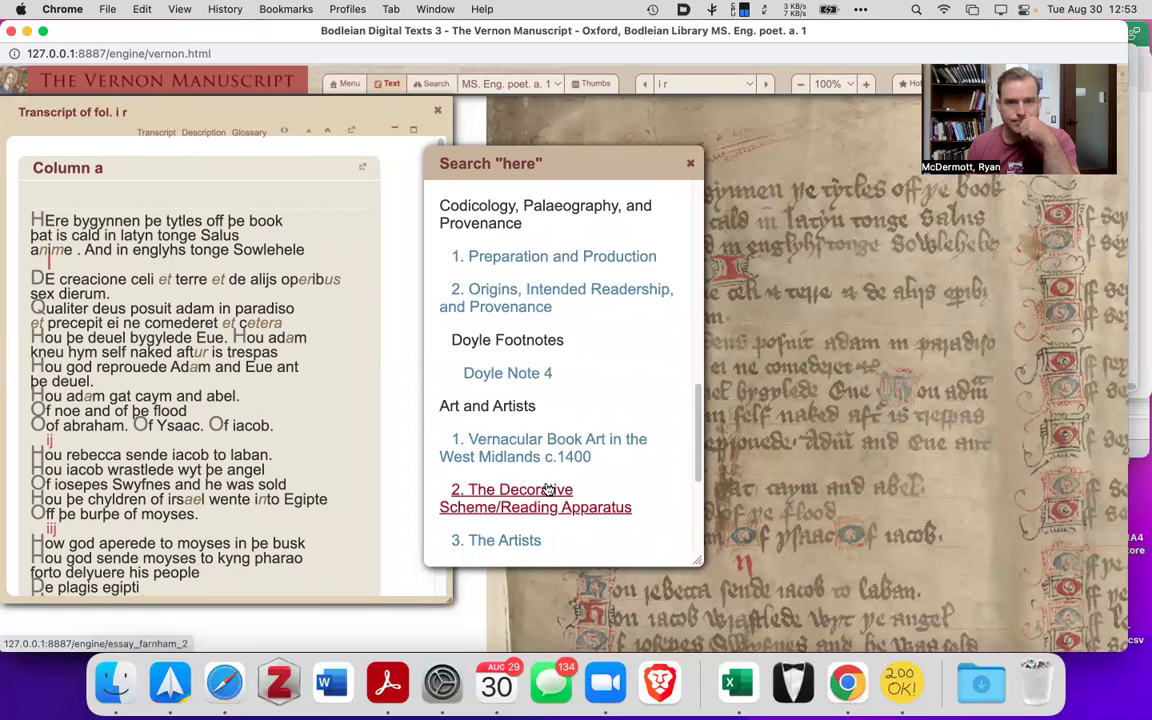
pyautogui.scroll(-5, 548, 490)
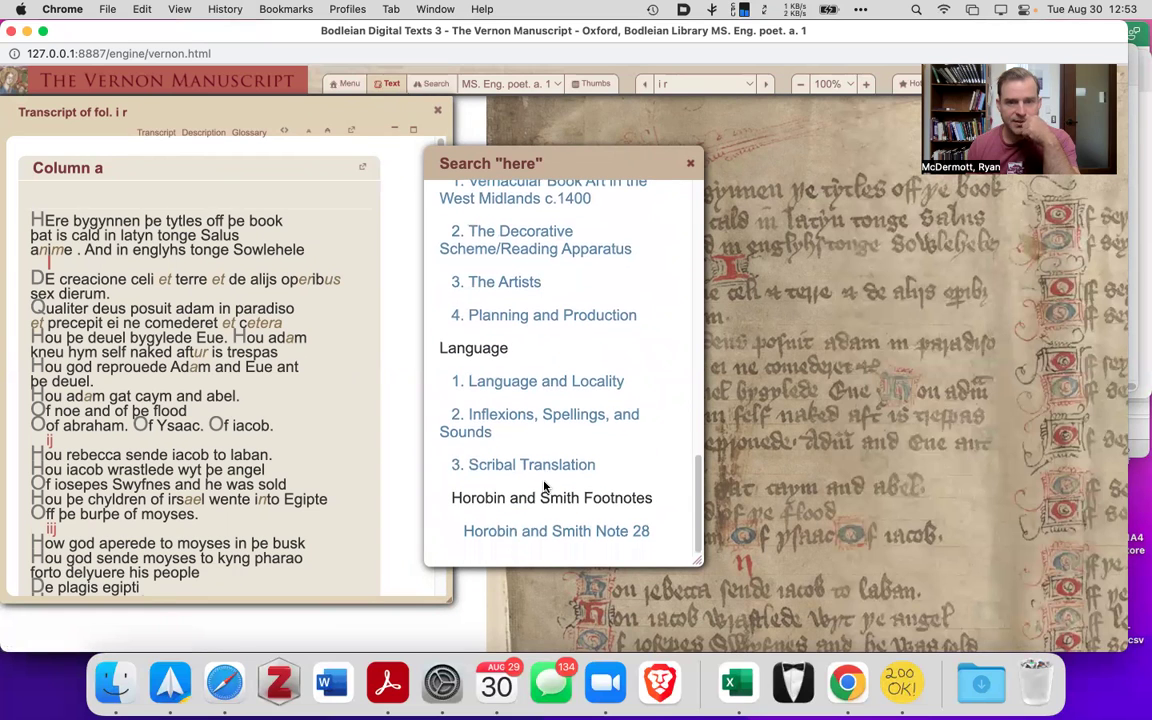
pyautogui.scroll(15, 544, 487)
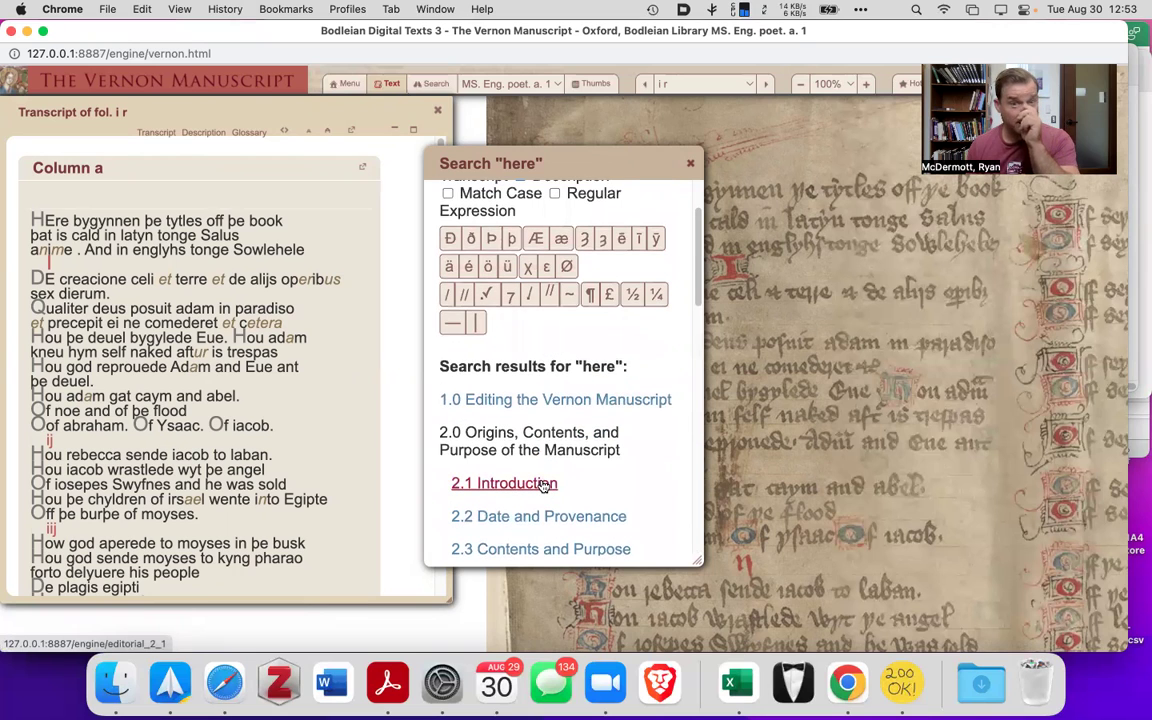
pyautogui.scroll(2, 543, 485)
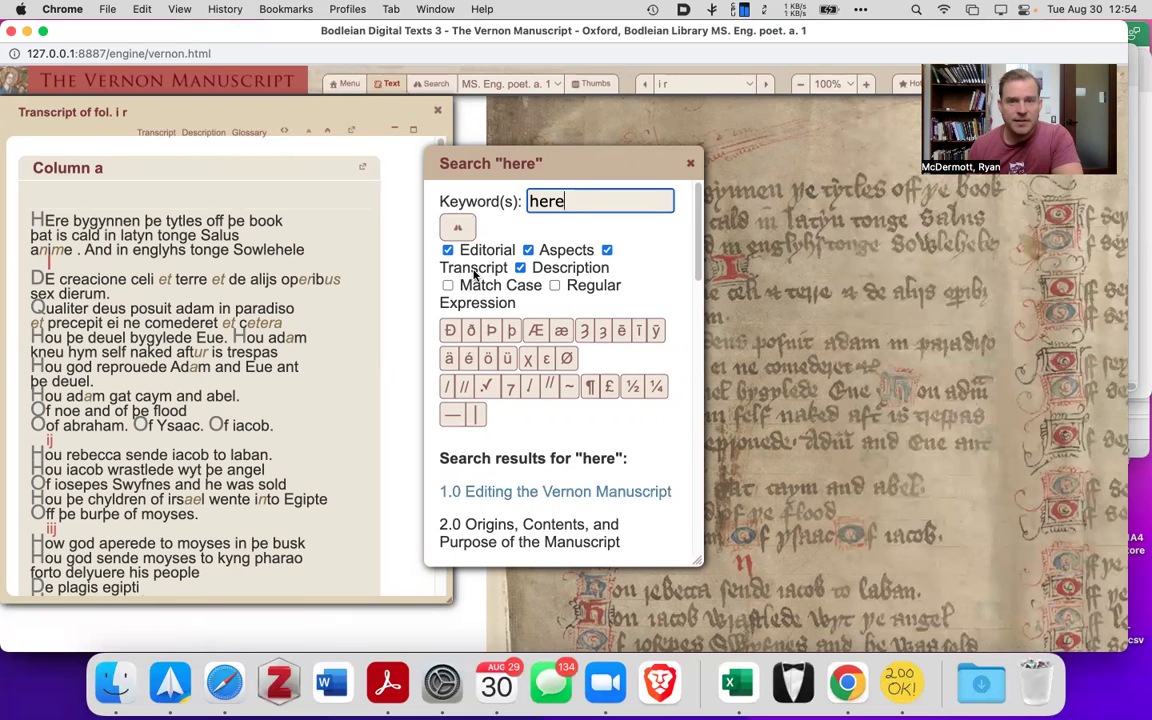
pyautogui.scroll(-4, 470, 278)
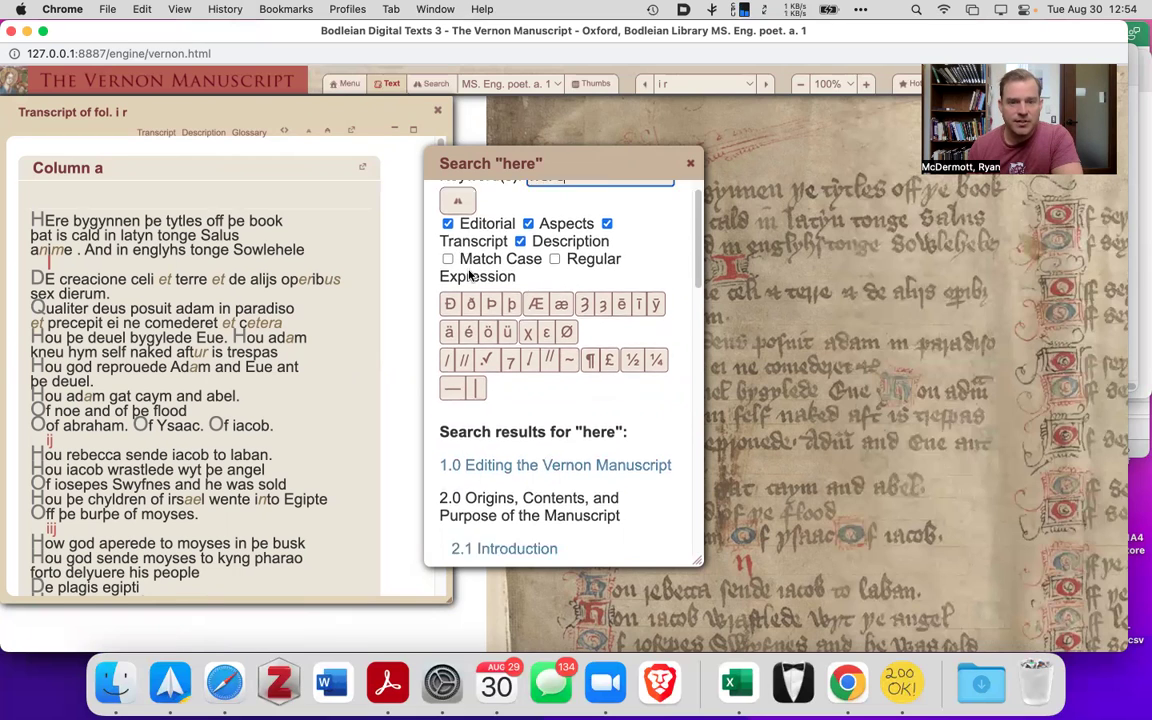
pyautogui.scroll(-10, 489, 338)
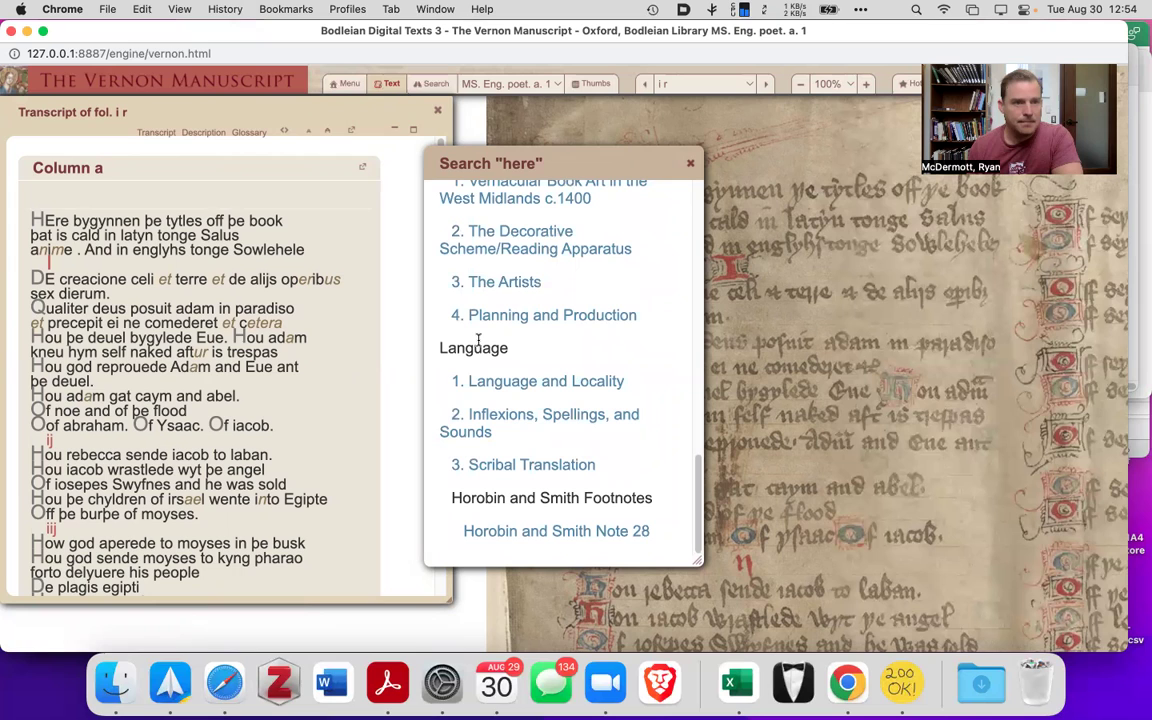
pyautogui.scroll(10, 478, 340)
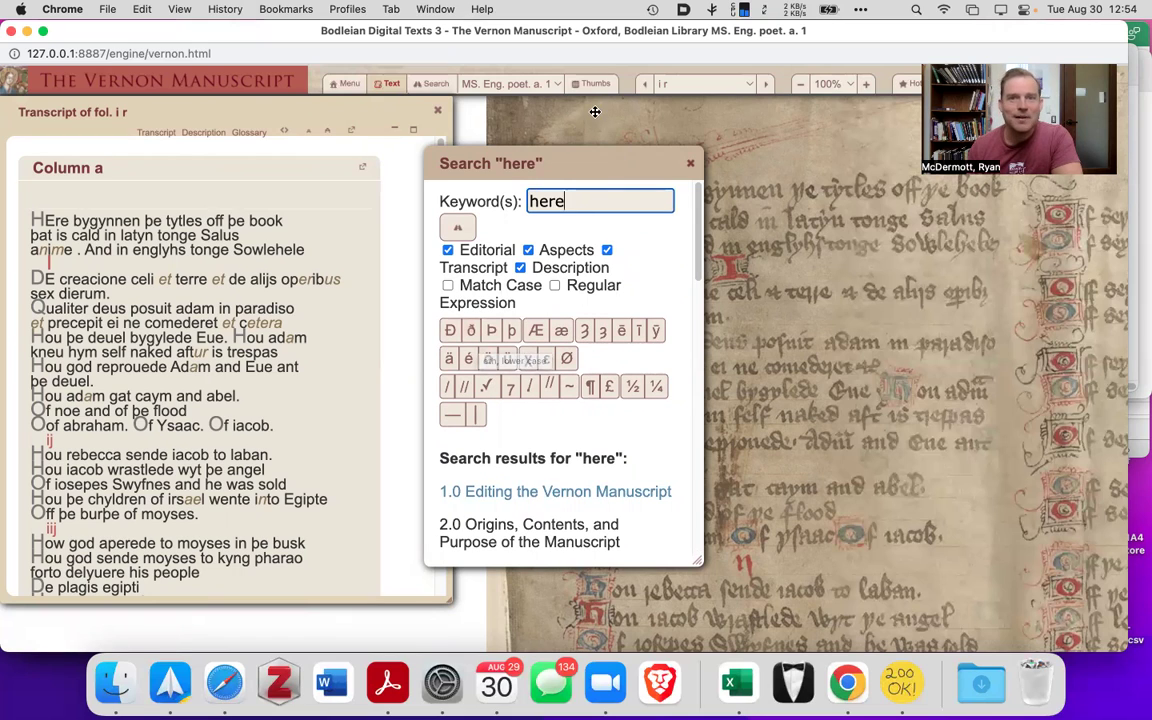
pyautogui.click(692, 164)
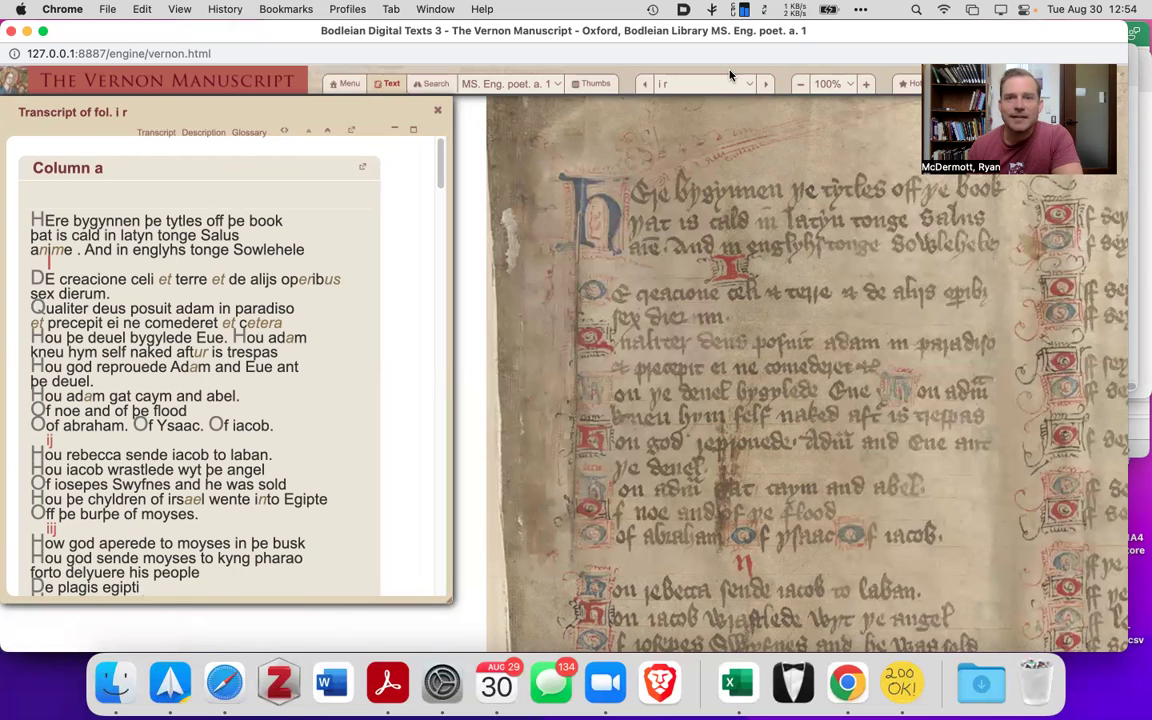